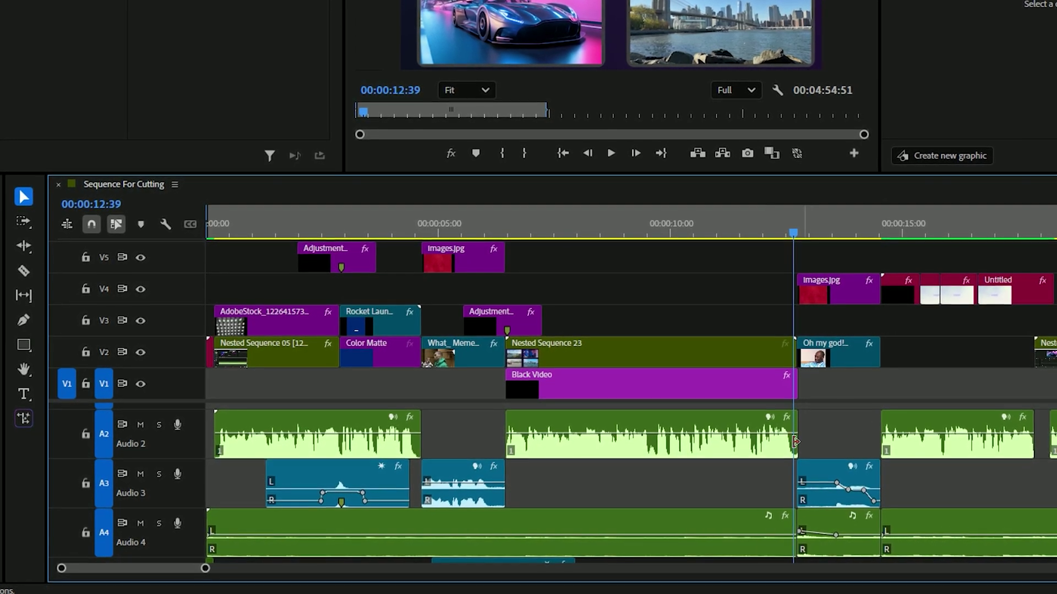
# Step: Add default fades to both ends of the middle Audio 2 clip, then shorten each fade
pyautogui.click(735, 434)
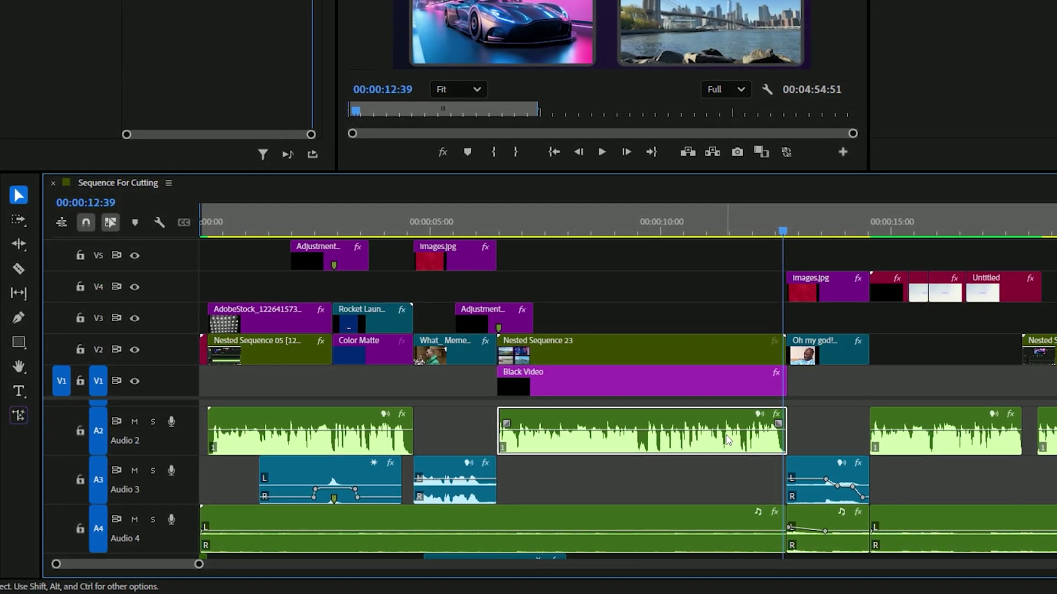
pyautogui.hotkey('ctrl', 'shift', 'd')
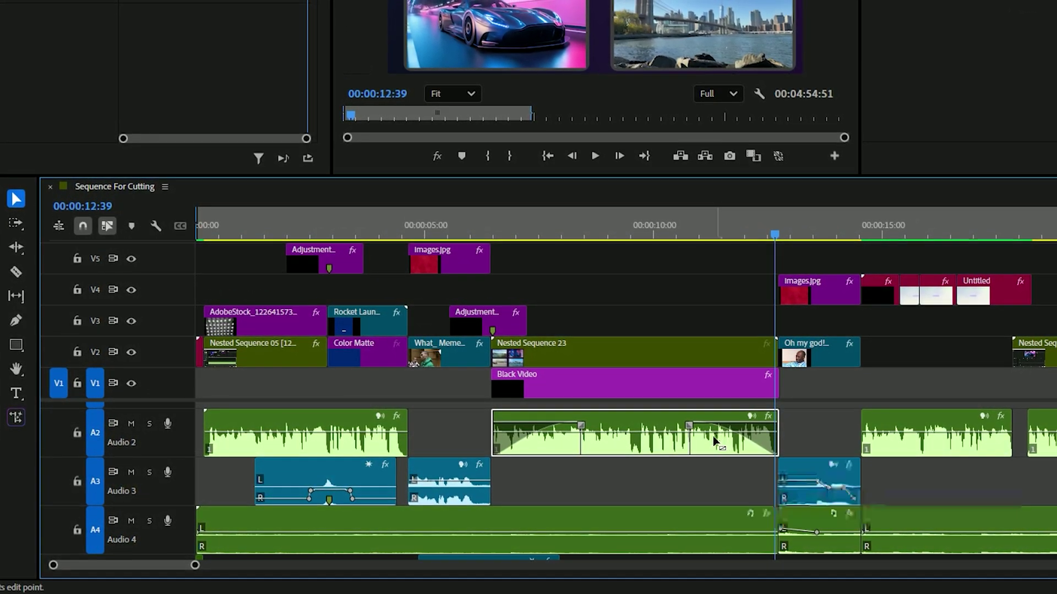
pyautogui.moveTo(689, 428); pyautogui.dragTo(736, 432)
pyautogui.moveTo(580, 429); pyautogui.dragTo(515, 439)
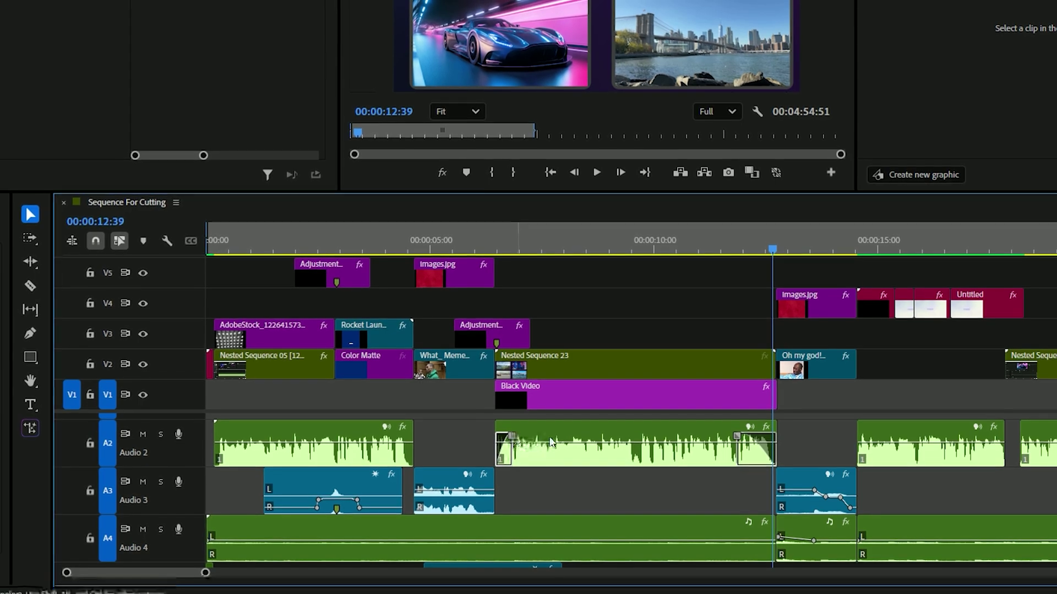
pyautogui.moveTo(737, 436); pyautogui.dragTo(755, 442)
# Step: In Timeline preferences, change Audio Transition Default Duration to .26 seconds
pyautogui.click(35, 10)
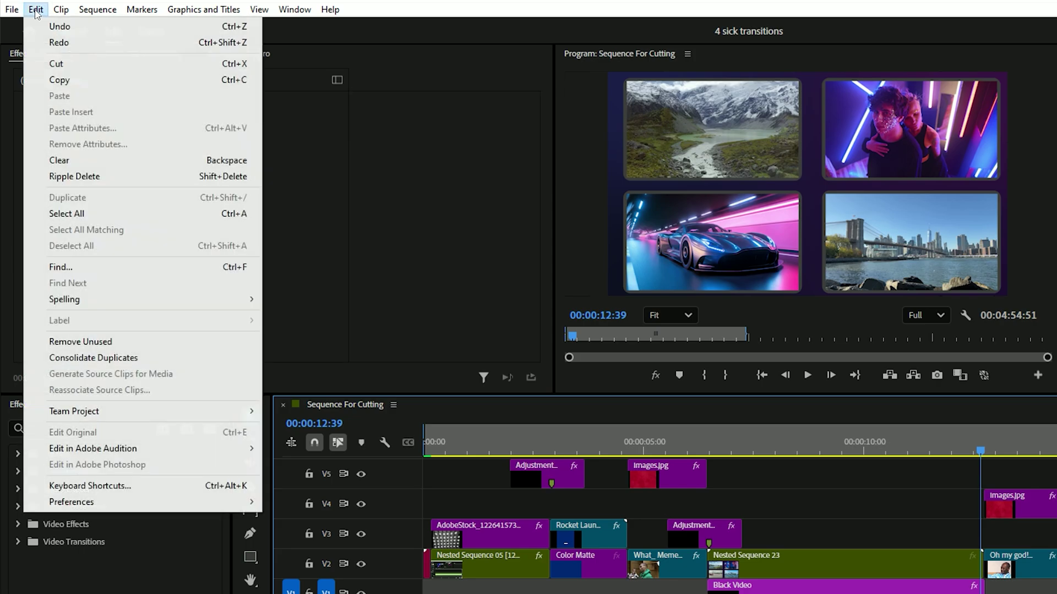
pyautogui.moveTo(199, 506)
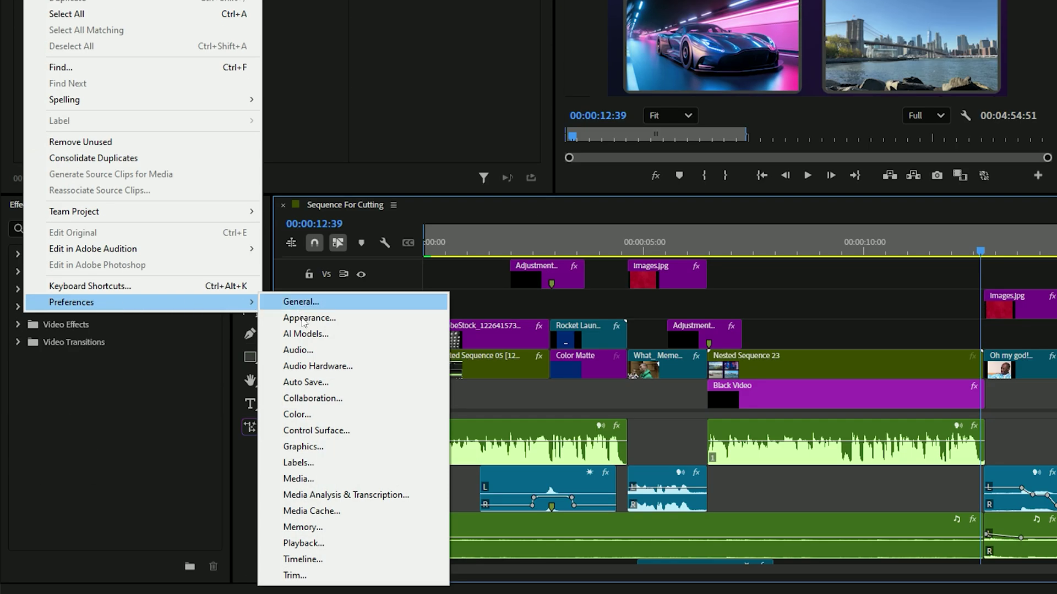
pyautogui.click(303, 560)
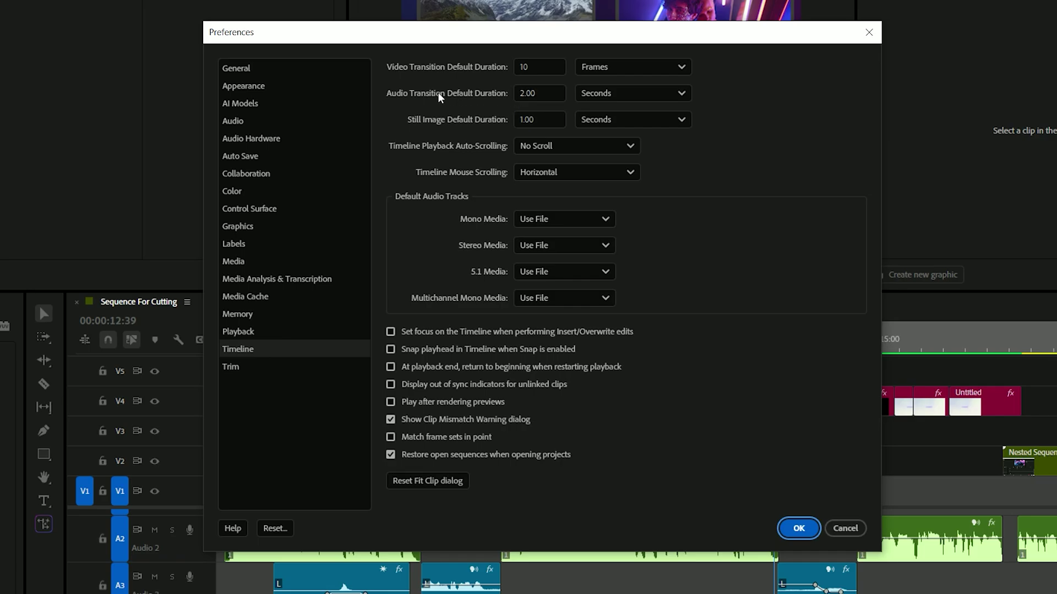
pyautogui.click(539, 93)
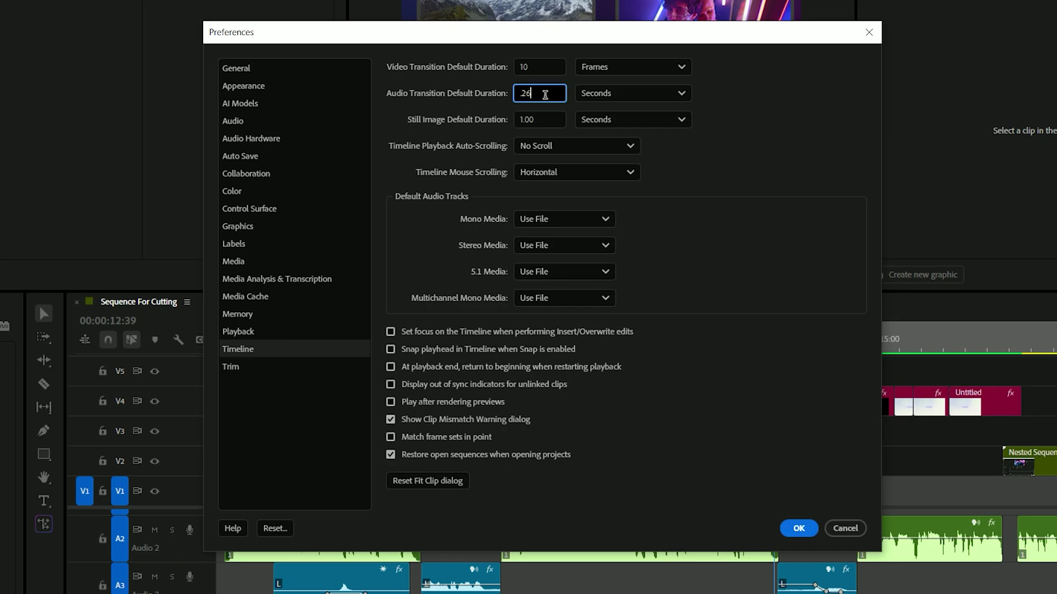
pyautogui.write('.26')
pyautogui.press('Tab')
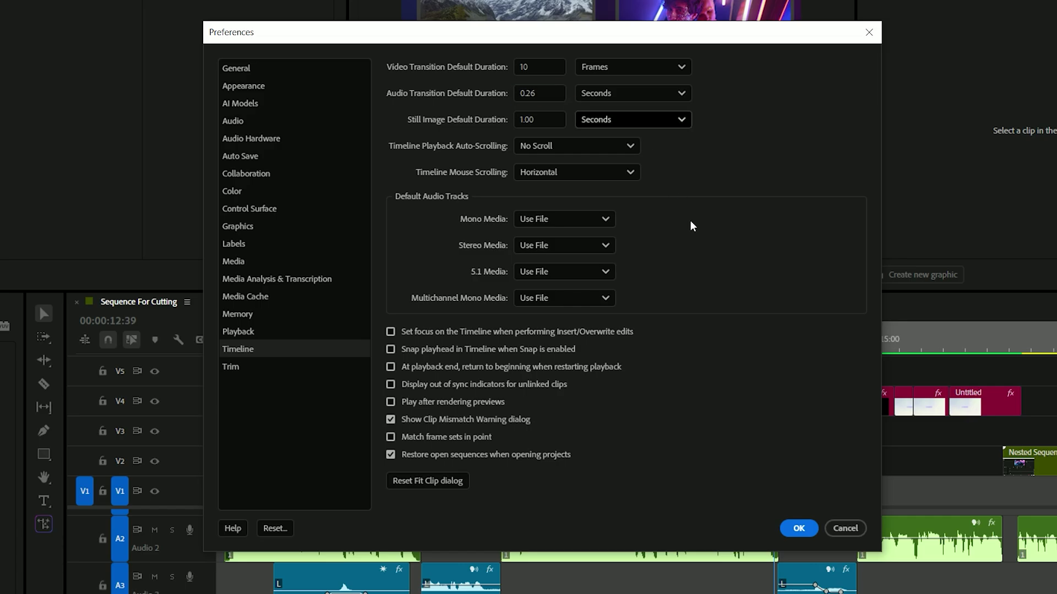
# Step: Save the preference and apply the 0.26-second default fades to all clips on Audio 2
pyautogui.click(804, 529)
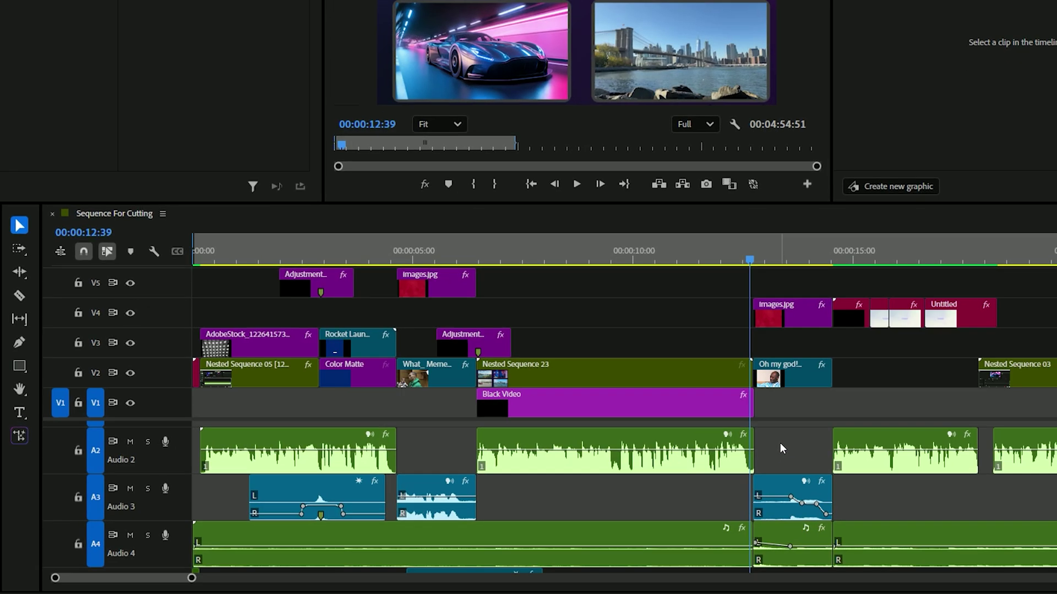
pyautogui.moveTo(1035, 425); pyautogui.dragTo(291, 460)
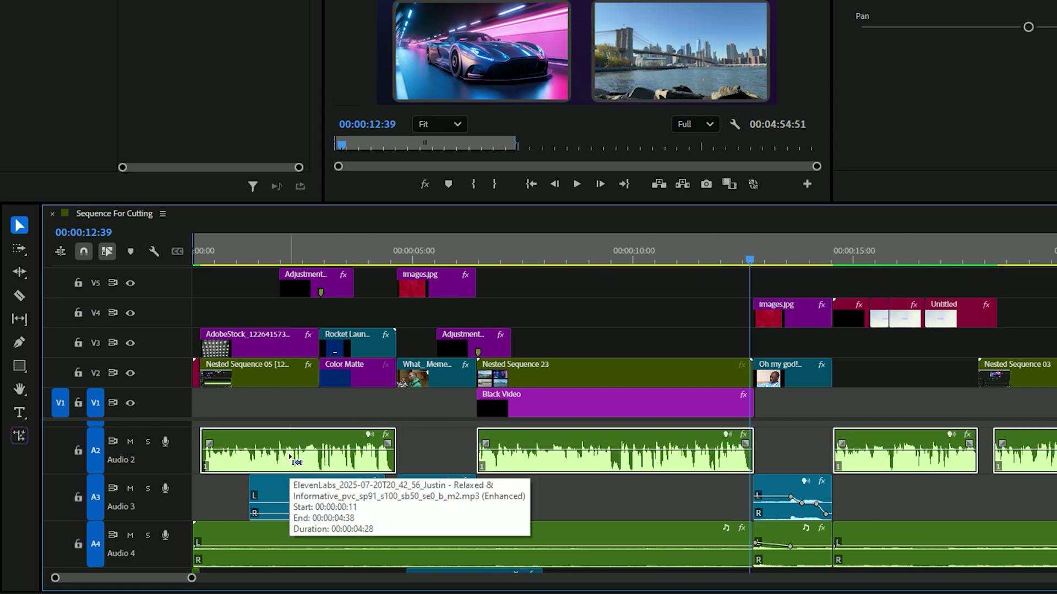
pyautogui.hotkey('shift', 'd')
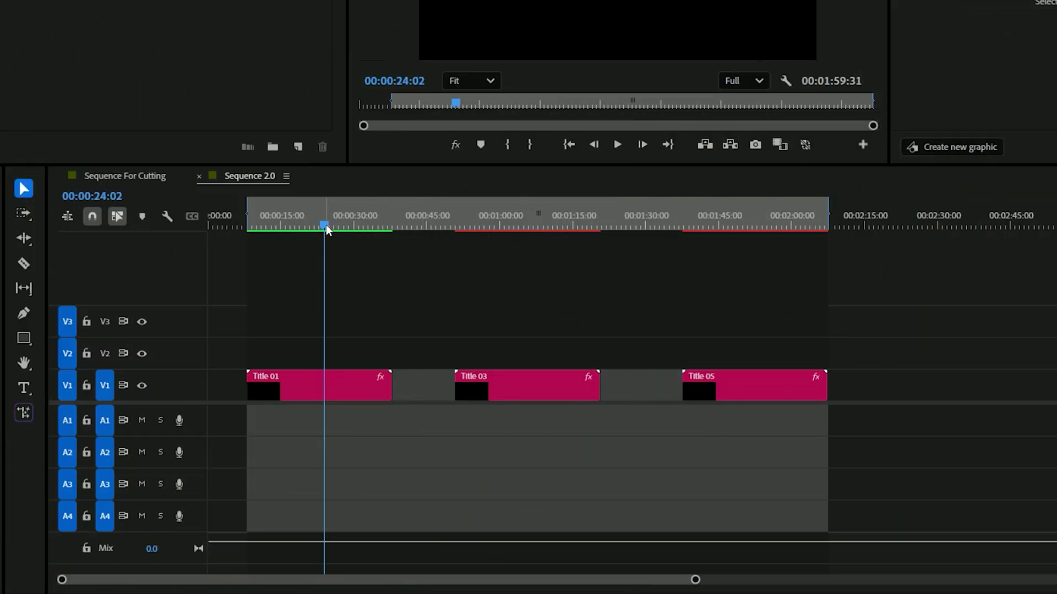
# Step: Select the Title 05 clip in Sequence 2.0 and focus its 'Premiere Pro Tricks' text
pyautogui.moveTo(326, 224); pyautogui.dragTo(758, 256)
pyautogui.click(730, 386)
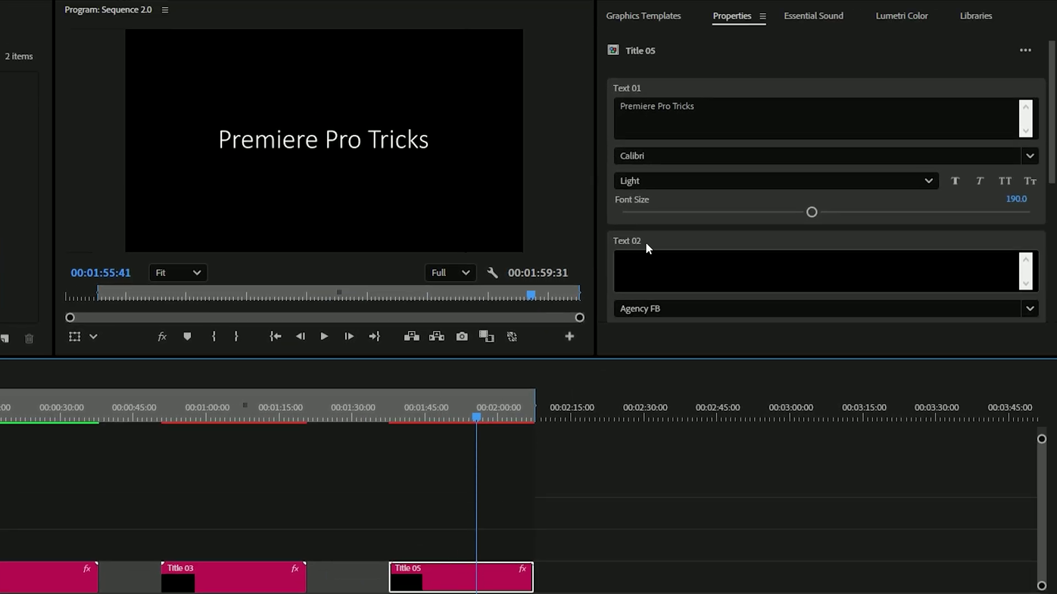
pyautogui.click(666, 156)
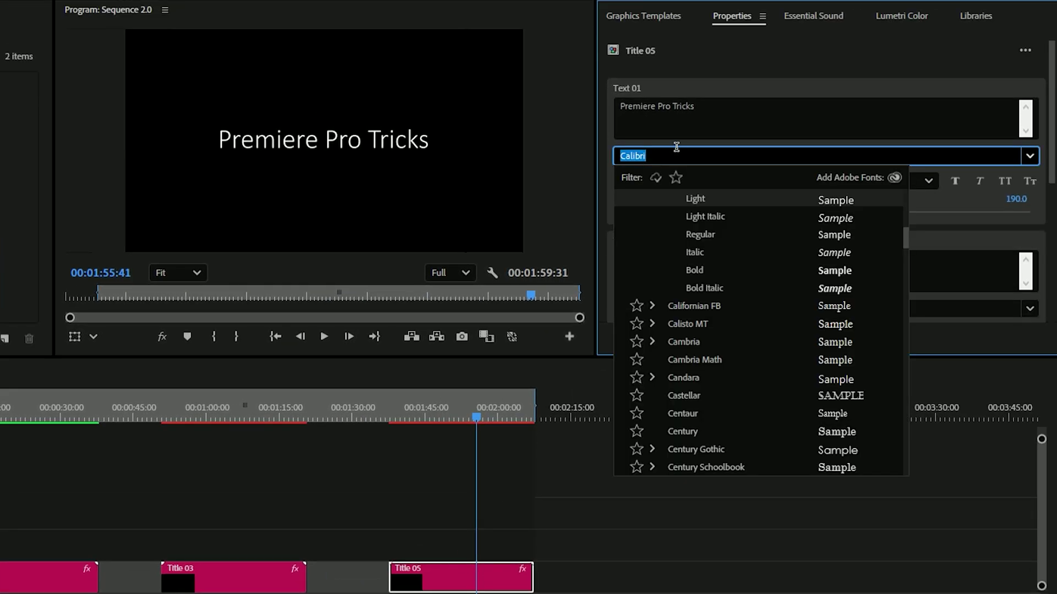
pyautogui.click(675, 134)
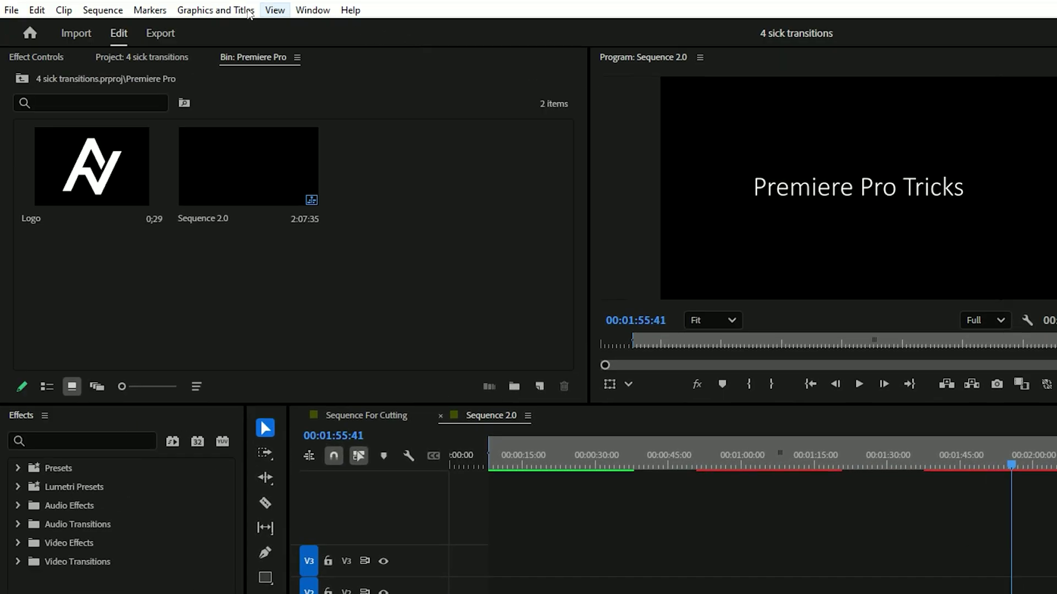
# Step: Use Replace Fonts in Projects to swap Calibri Light for Montserrat Medium
pyautogui.click(249, 11)
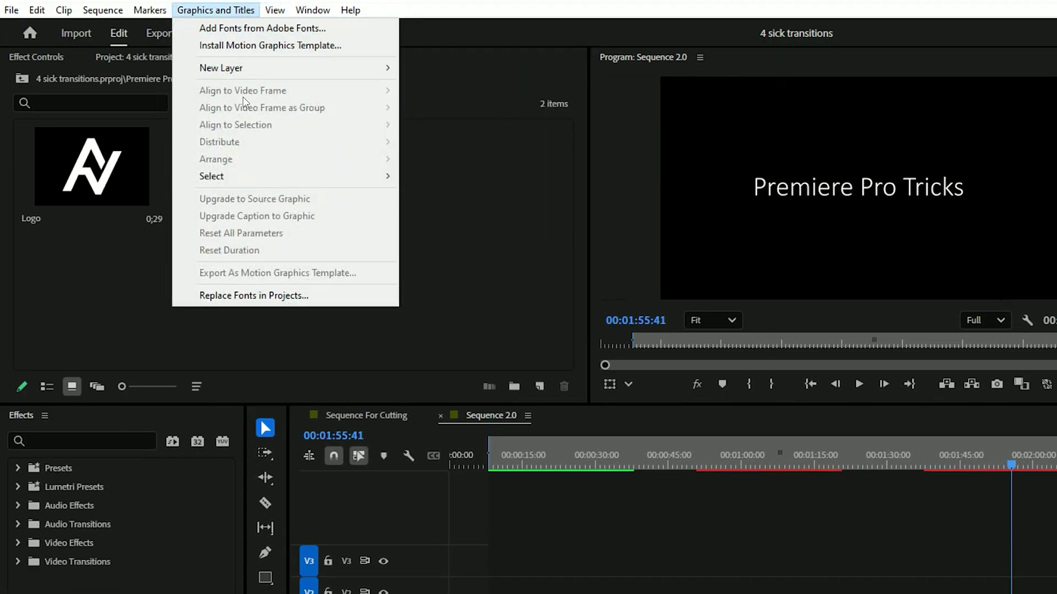
pyautogui.click(238, 296)
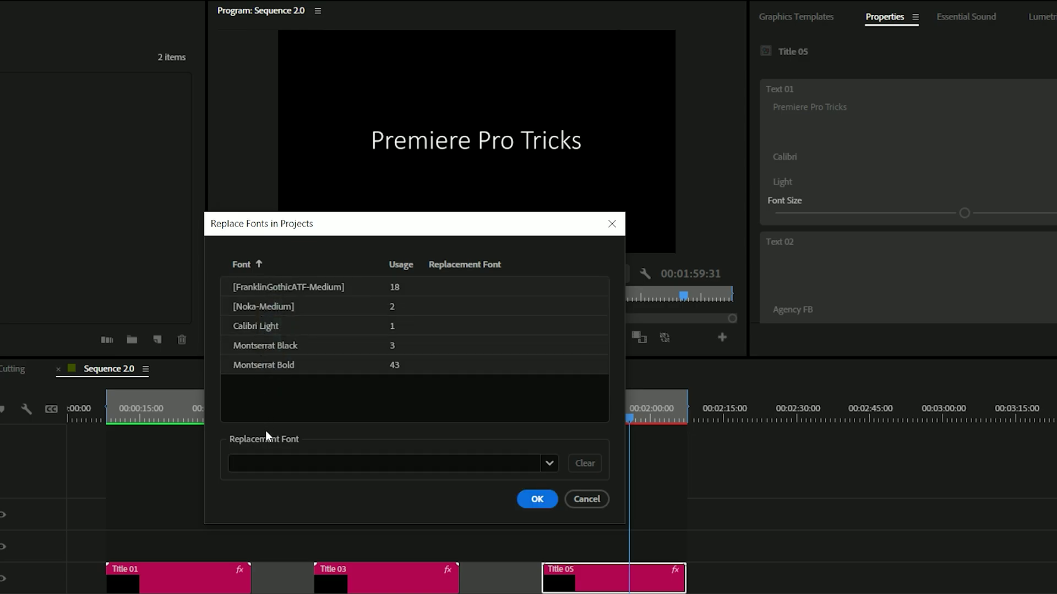
pyautogui.click(265, 464)
pyautogui.write('mont')
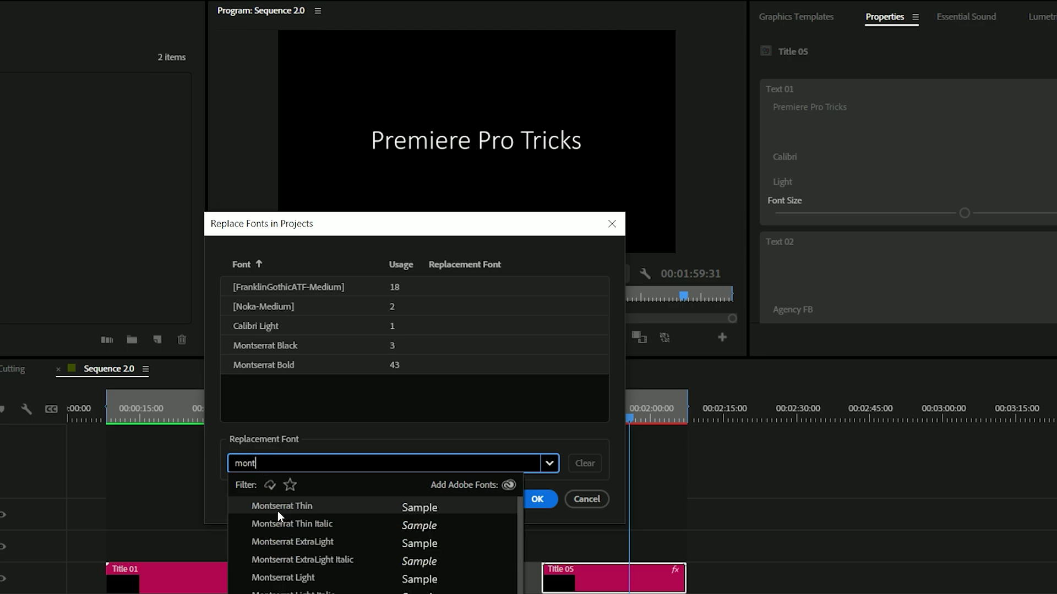
pyautogui.click(537, 499)
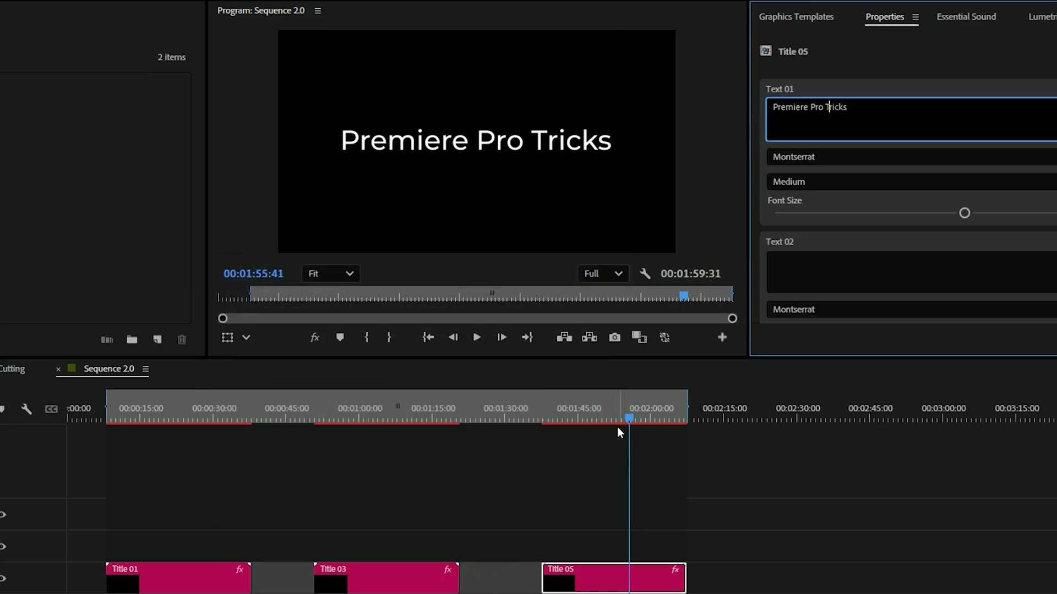
pyautogui.moveTo(617, 416); pyautogui.dragTo(176, 444)
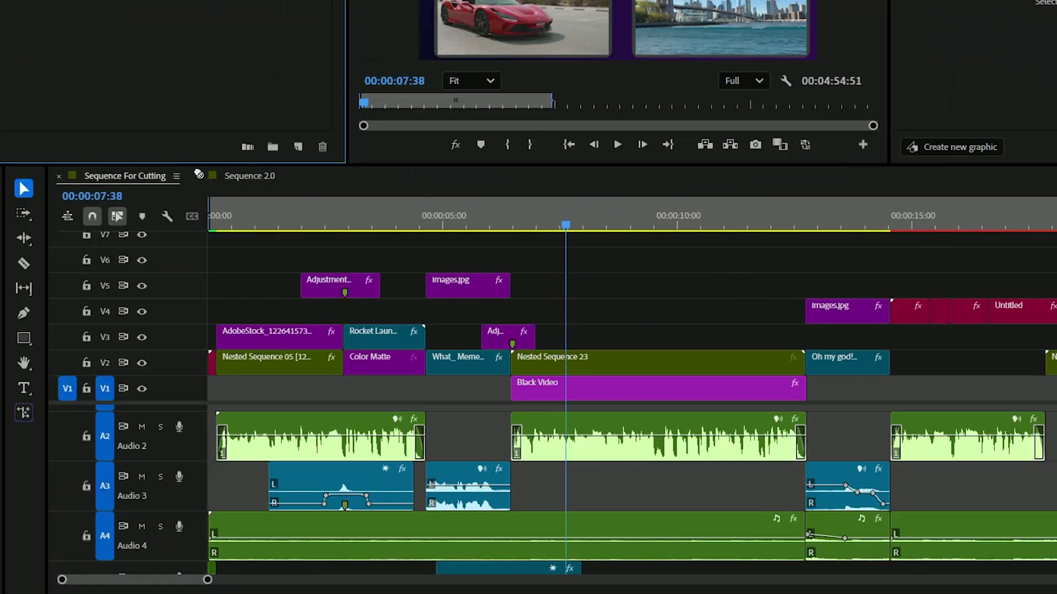
# Step: Place the images.jpg still on V3, then undo the placement
pyautogui.moveTo(209, 183); pyautogui.dragTo(396, 337)
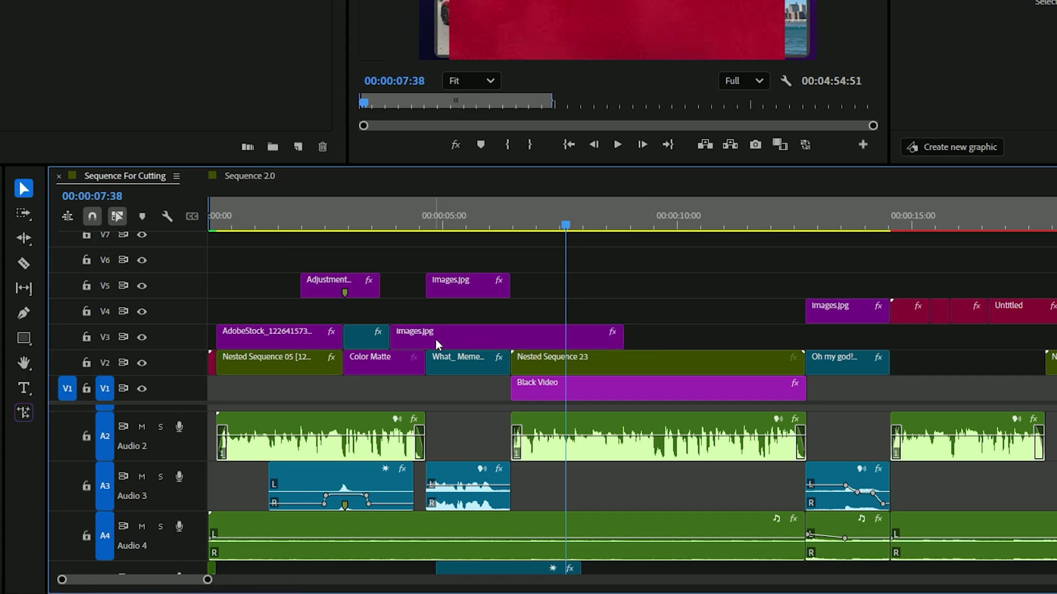
pyautogui.hotkey('ctrl', 'z')
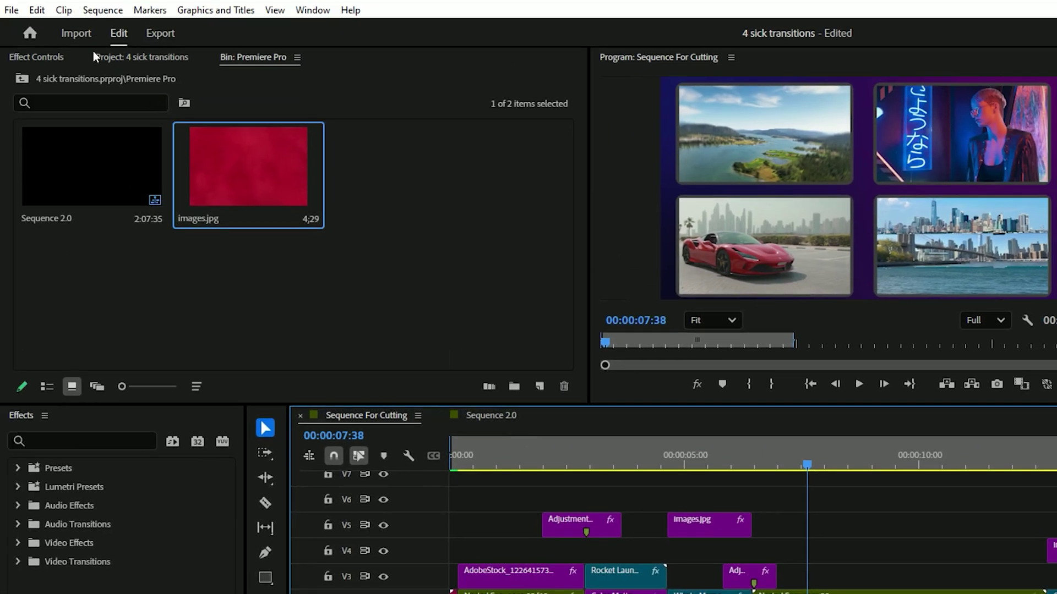
# Step: Set Still Image Default Duration to 1 second, then drop images.jpg on V3 before the adjustment layer
pyautogui.click(37, 11)
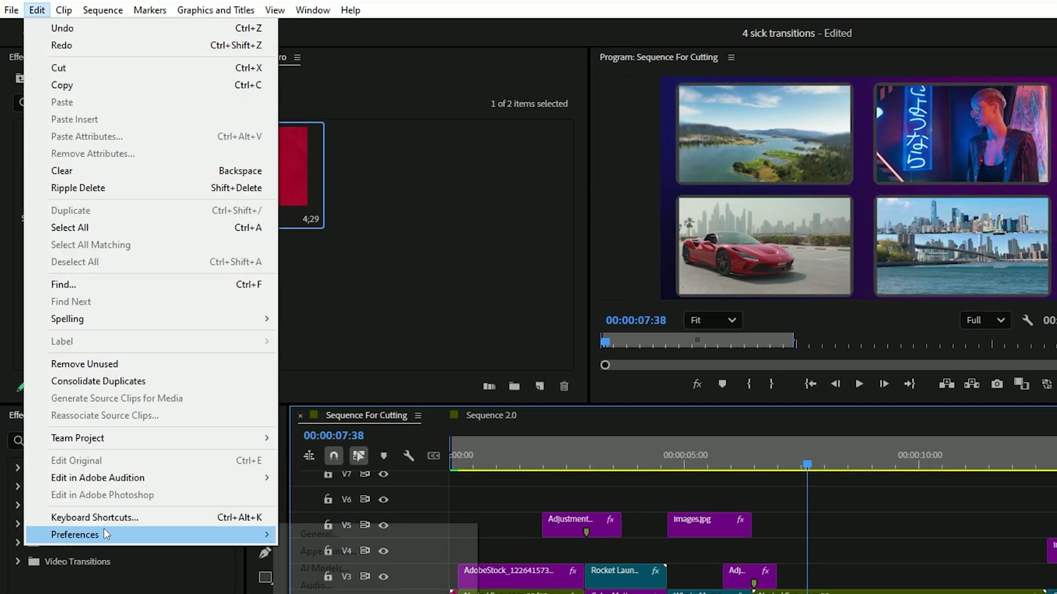
pyautogui.moveTo(104, 535)
pyautogui.click(324, 566)
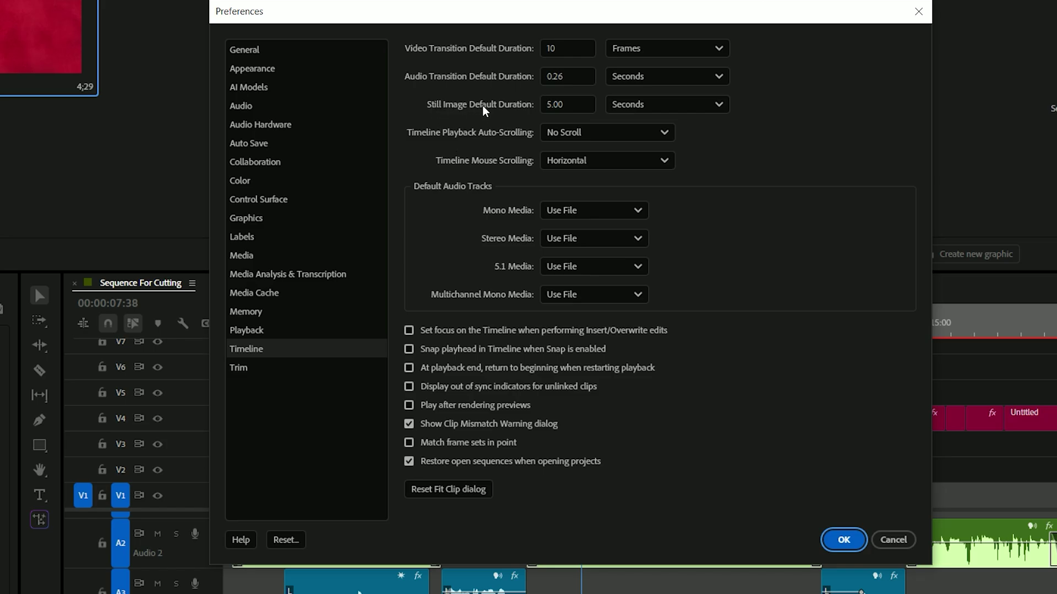
pyautogui.click(556, 105)
pyautogui.write('1')
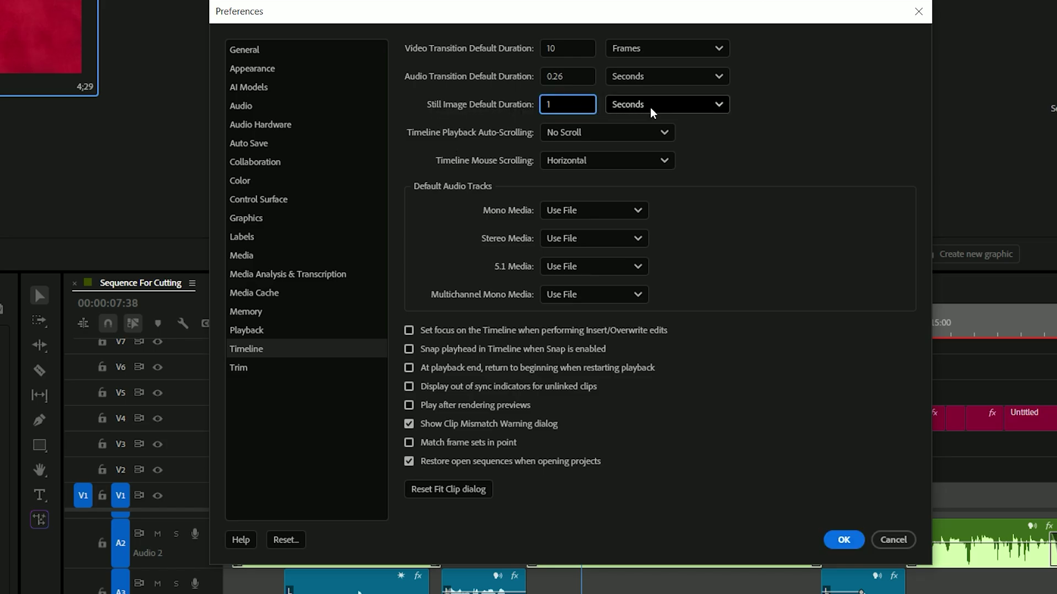
pyautogui.click(842, 541)
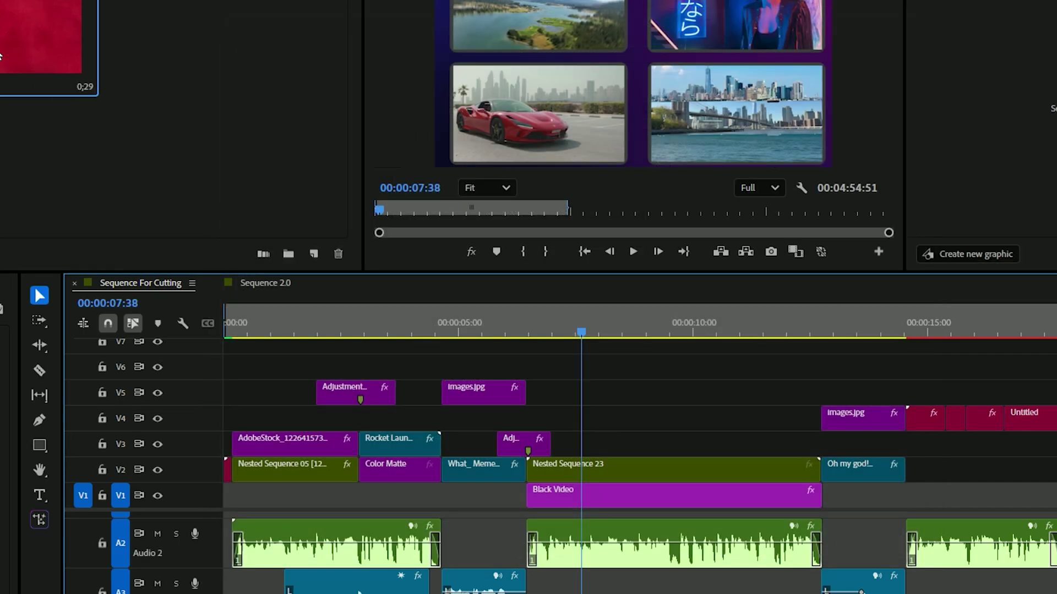
pyautogui.moveTo(209, 219); pyautogui.dragTo(494, 447)
pyautogui.click(459, 448)
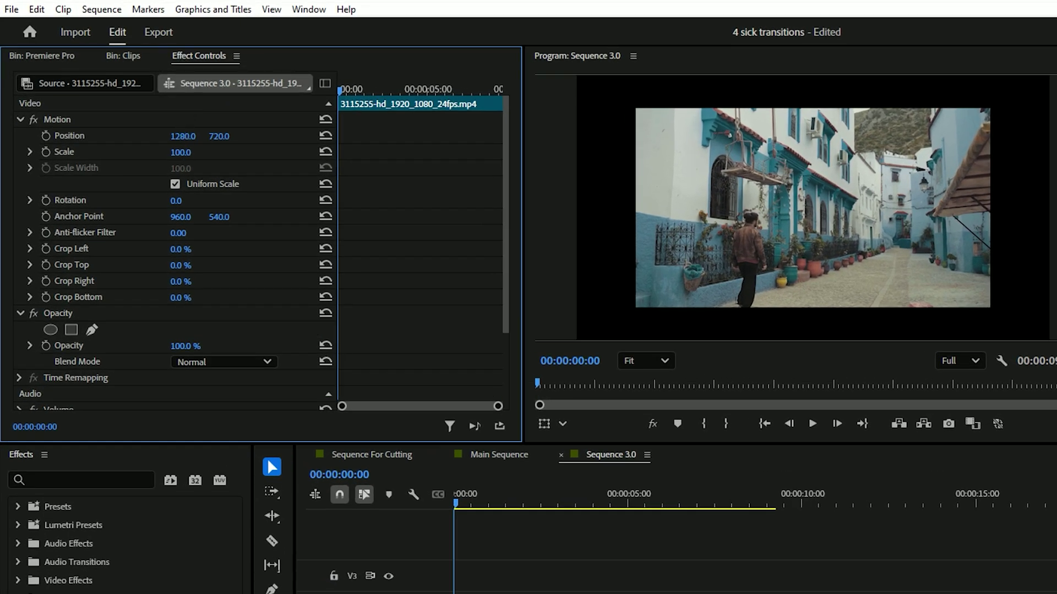
# Step: Scale the street clip up to 133 and open the Media preferences page
pyautogui.moveTo(181, 152); pyautogui.dragTo(197, 152)
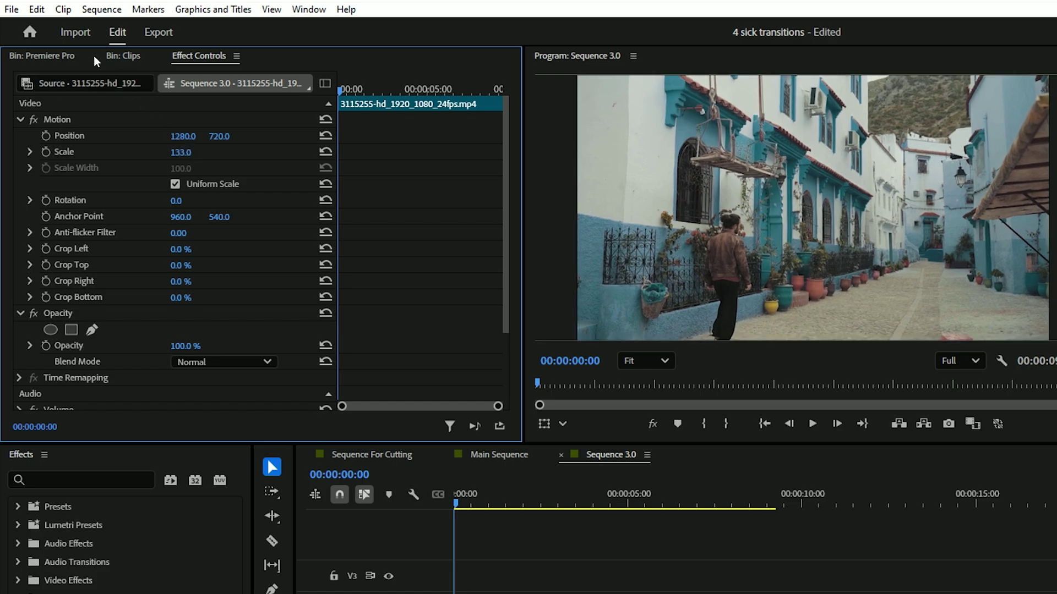
pyautogui.click(38, 10)
pyautogui.moveTo(216, 530)
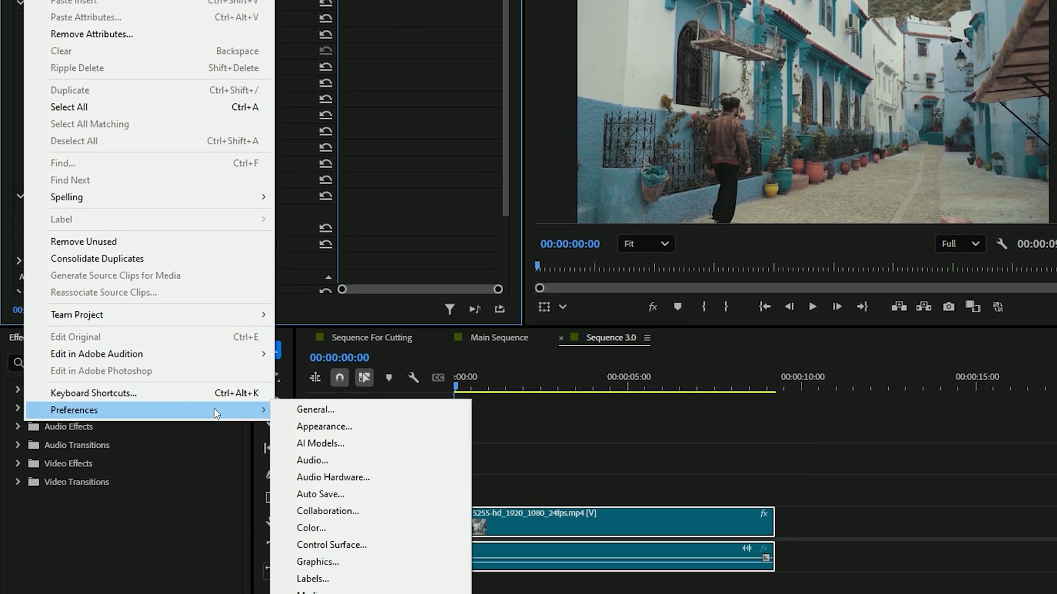
pyautogui.click(308, 593)
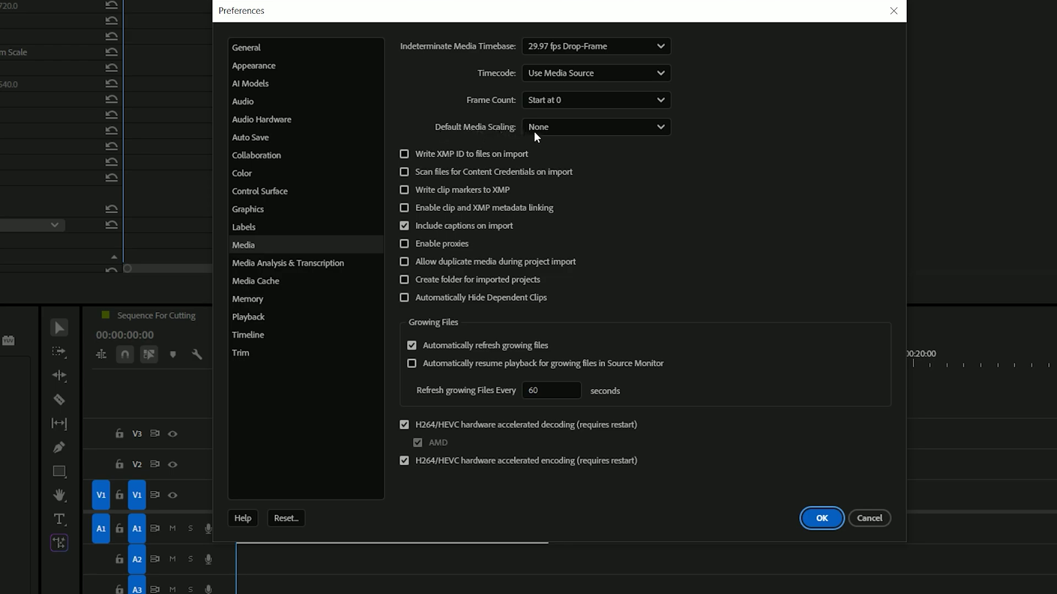
# Step: Change Default Media Scaling from None to Fit to frame and click OK
pyautogui.click(578, 134)
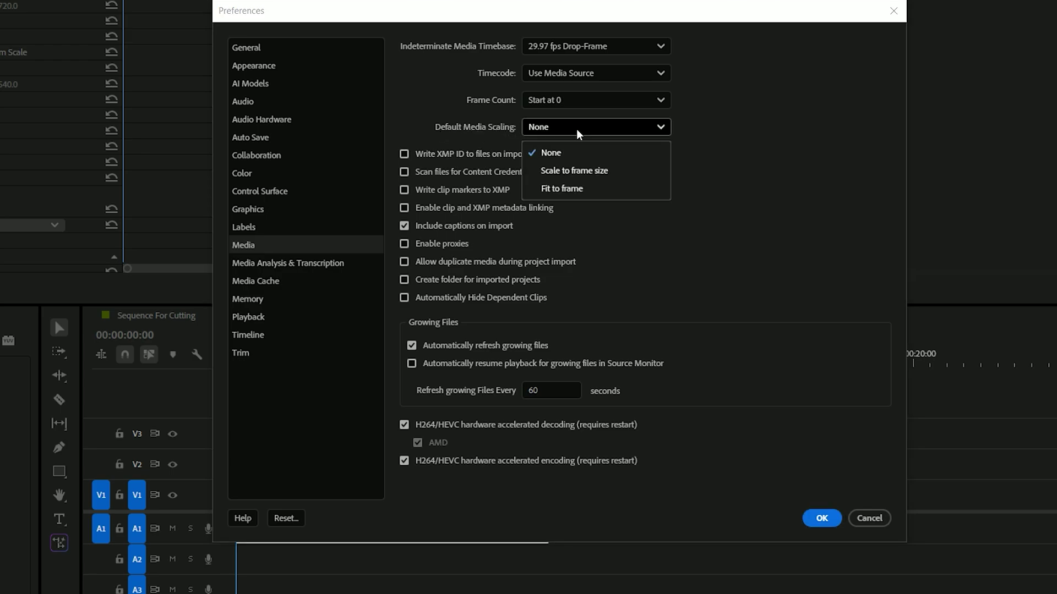
pyautogui.click(578, 190)
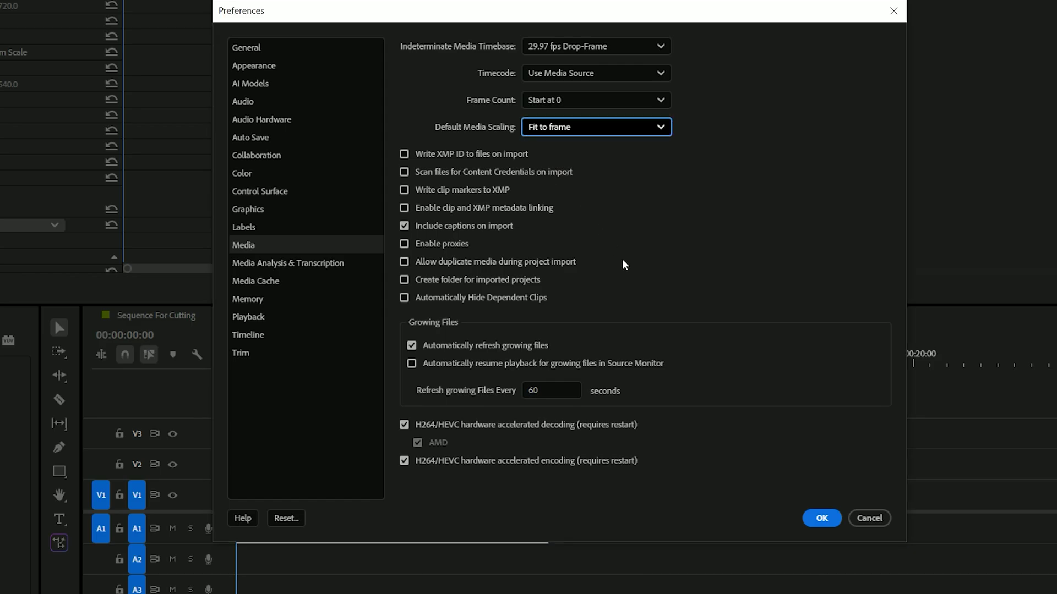
pyautogui.click(810, 517)
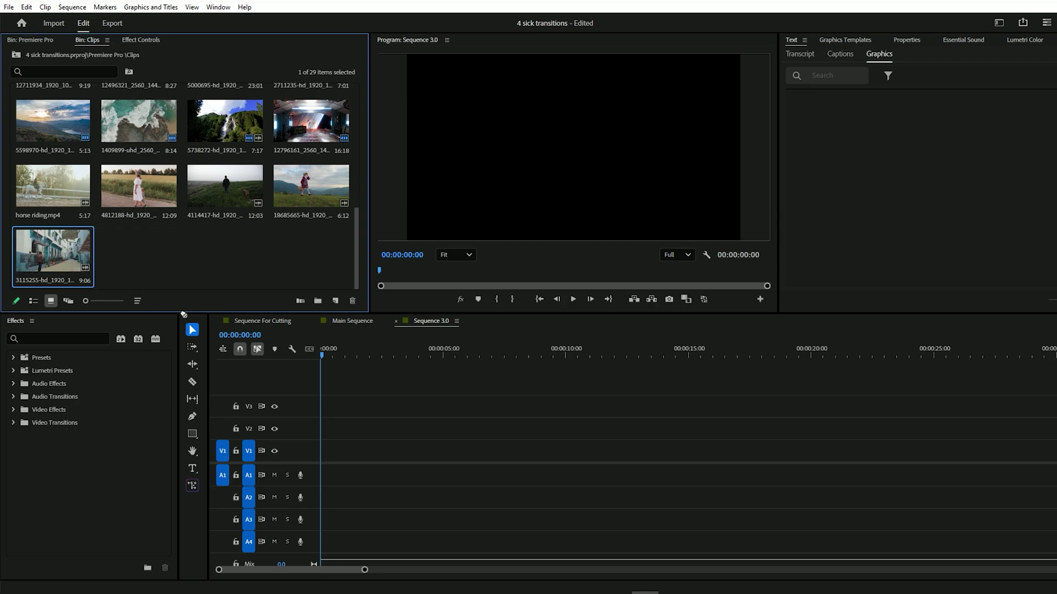
# Step: Place the 3115255 blue street clip into Sequence 3.0 and view its Effect Controls
pyautogui.moveTo(53, 250); pyautogui.dragTo(328, 454)
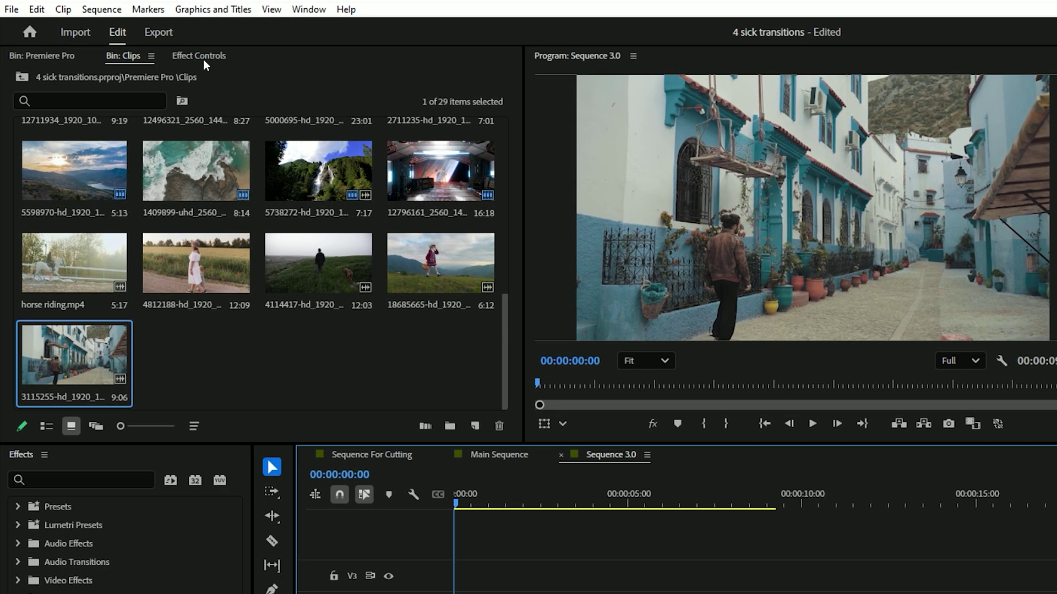
pyautogui.click(203, 59)
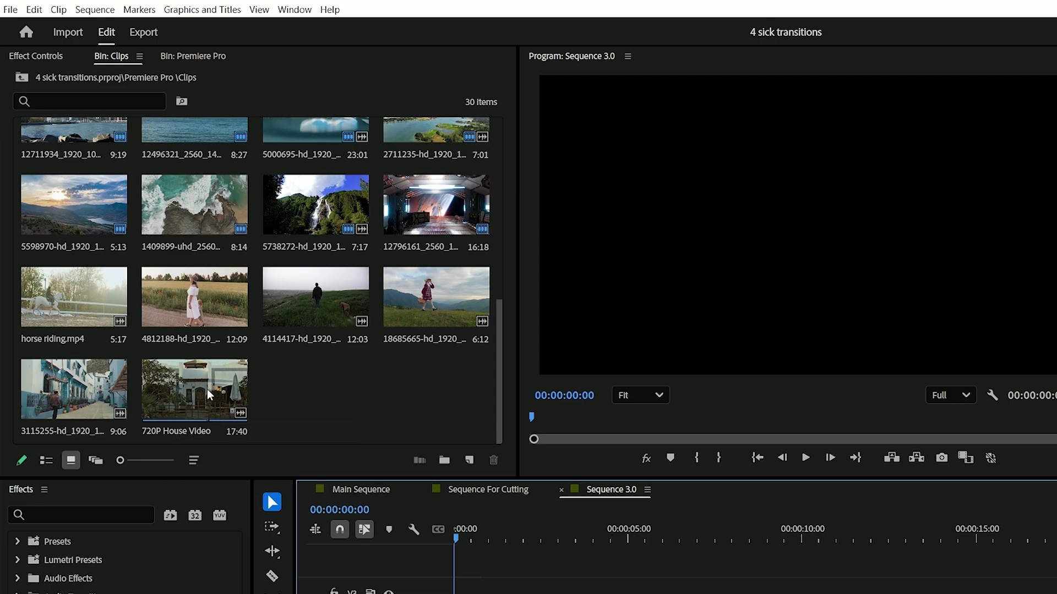
# Step: Drop the 720P House Video into Sequence 3.0 and check its Scale in Effect Controls
pyautogui.moveTo(208, 394); pyautogui.dragTo(443, 593)
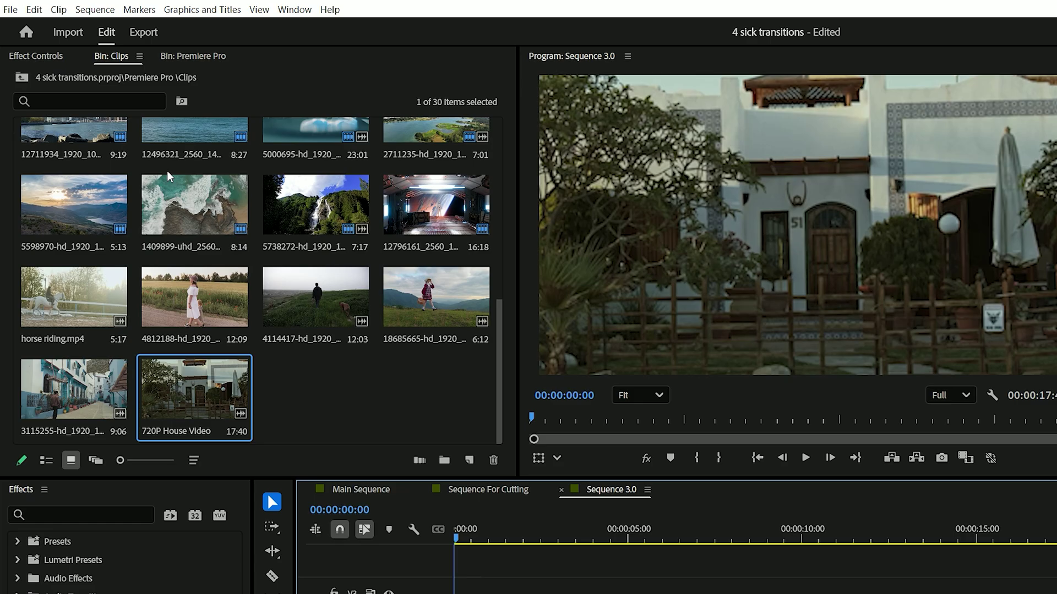
pyautogui.click(36, 55)
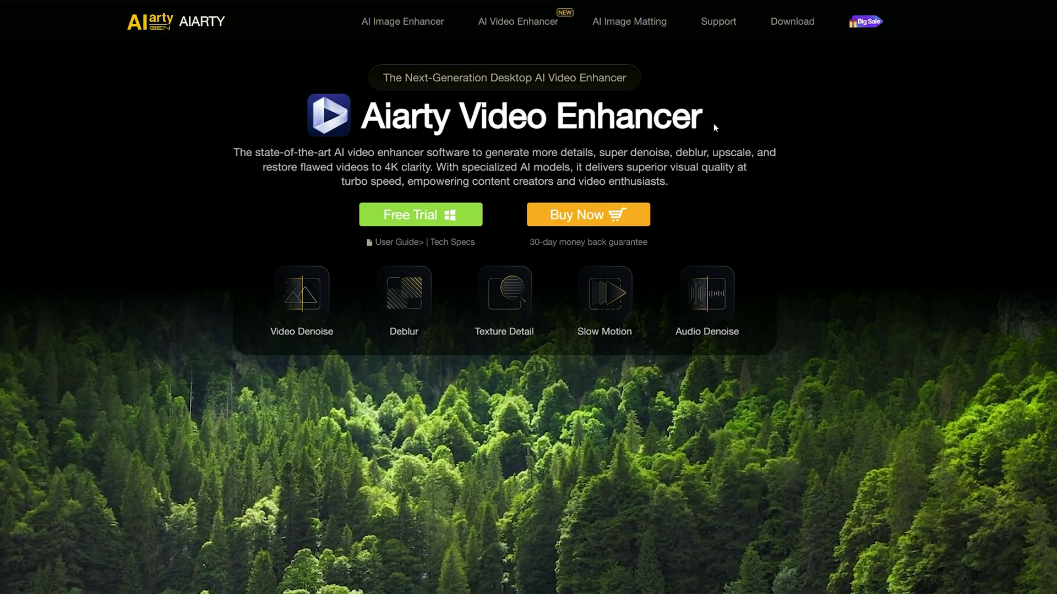
# Step: Preview the Video Denoise, Texture Detail and Slow Motion demos on the Aiarty page
pyautogui.click(301, 332)
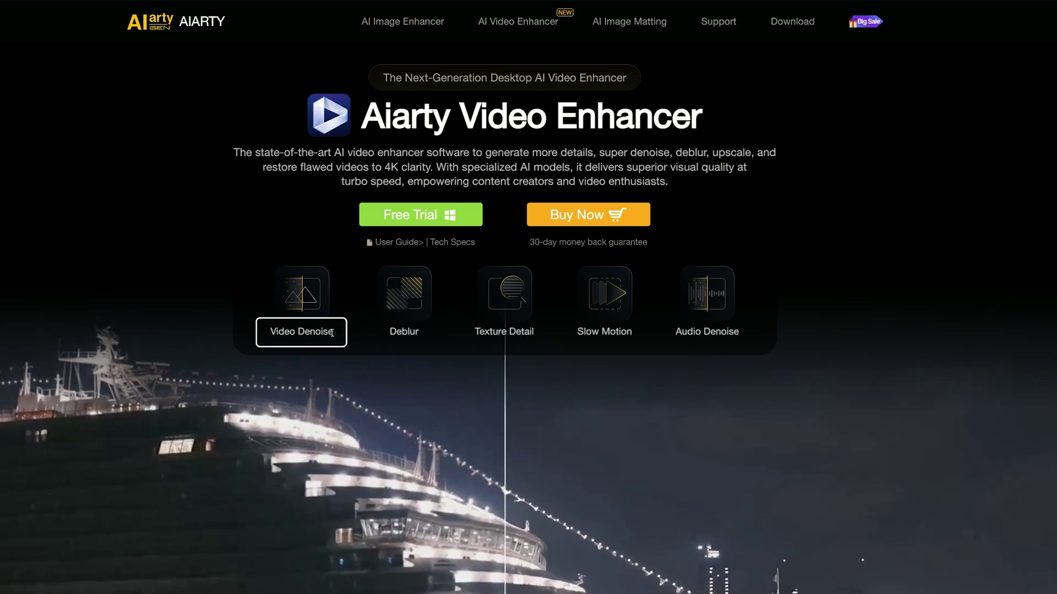
pyautogui.click(476, 332)
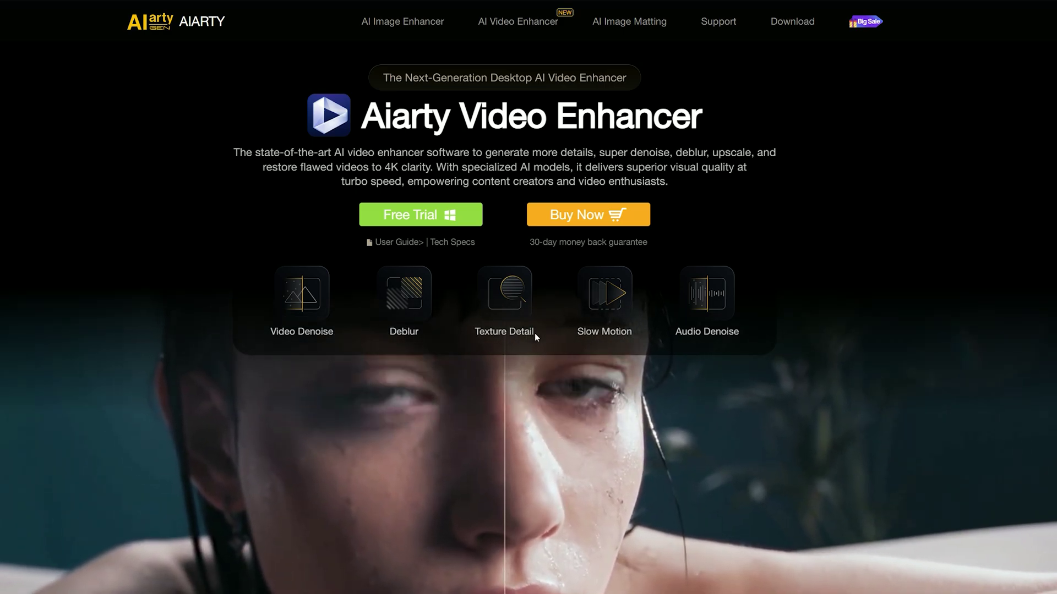
pyautogui.click(582, 332)
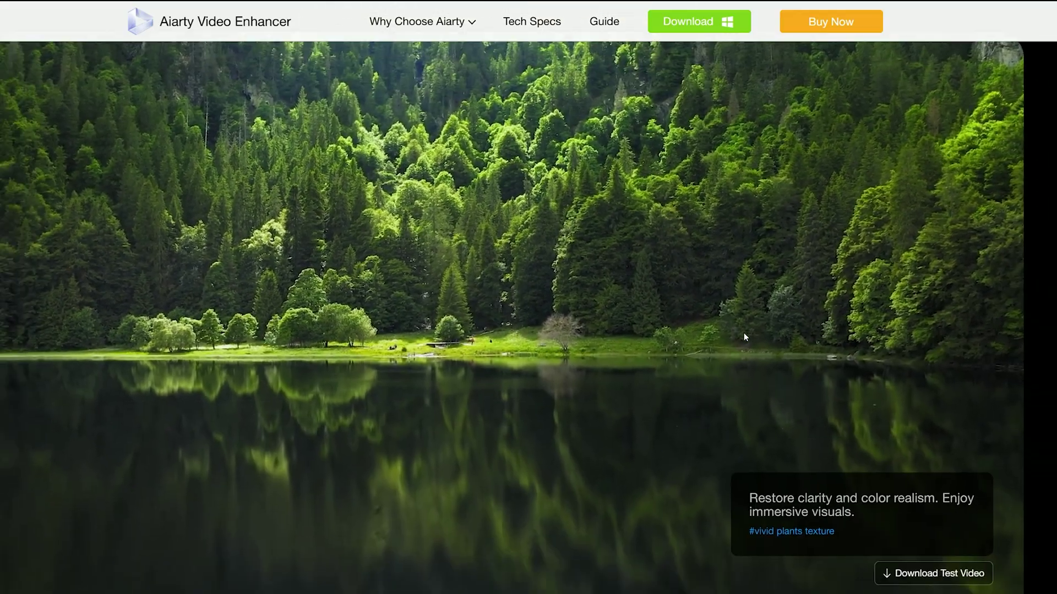
pyautogui.scroll(-6, 744, 332)
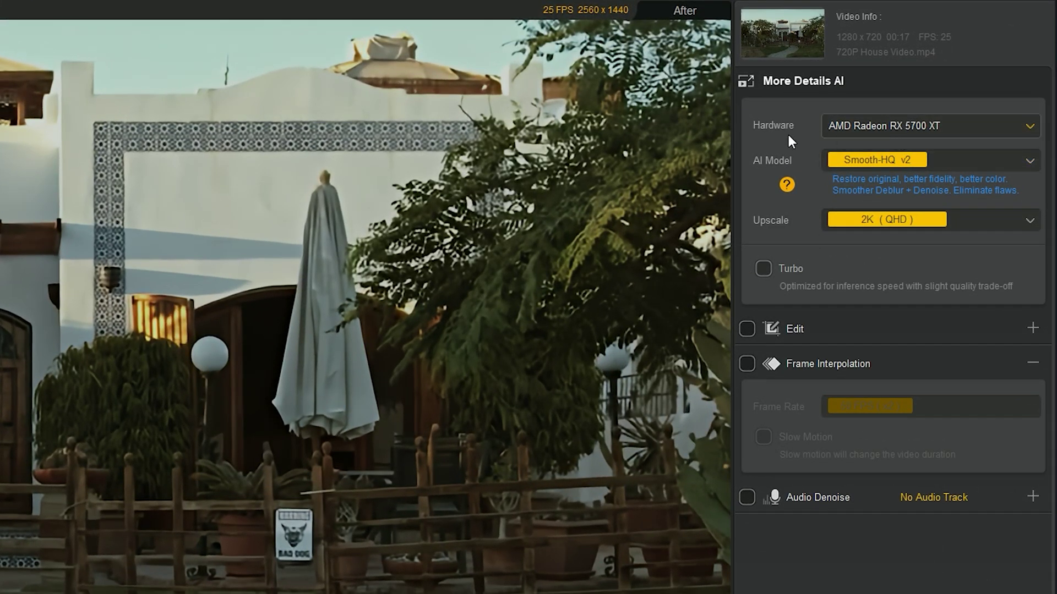
pyautogui.click(918, 164)
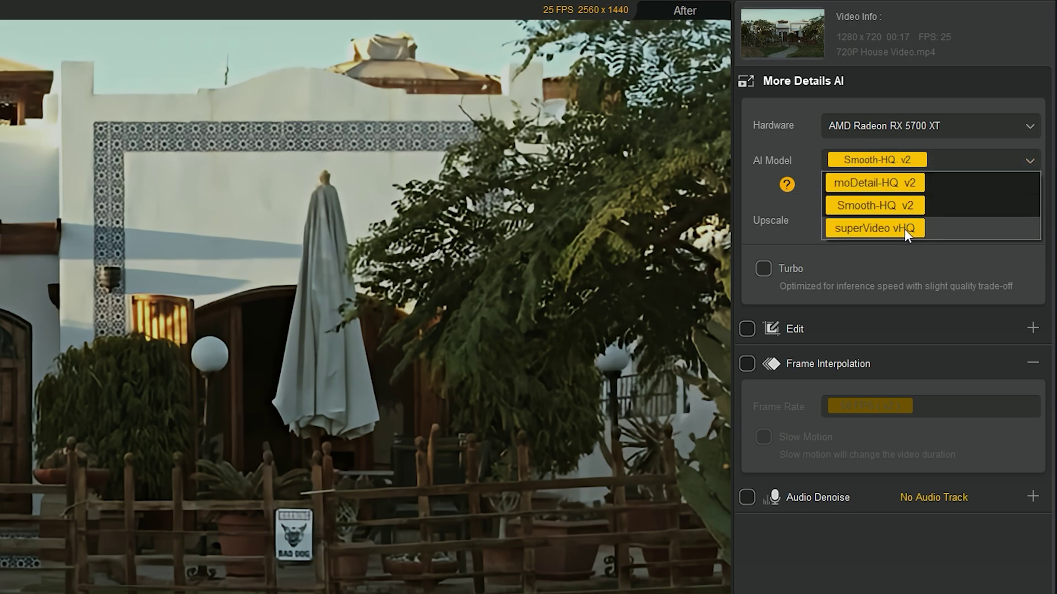
pyautogui.click(897, 207)
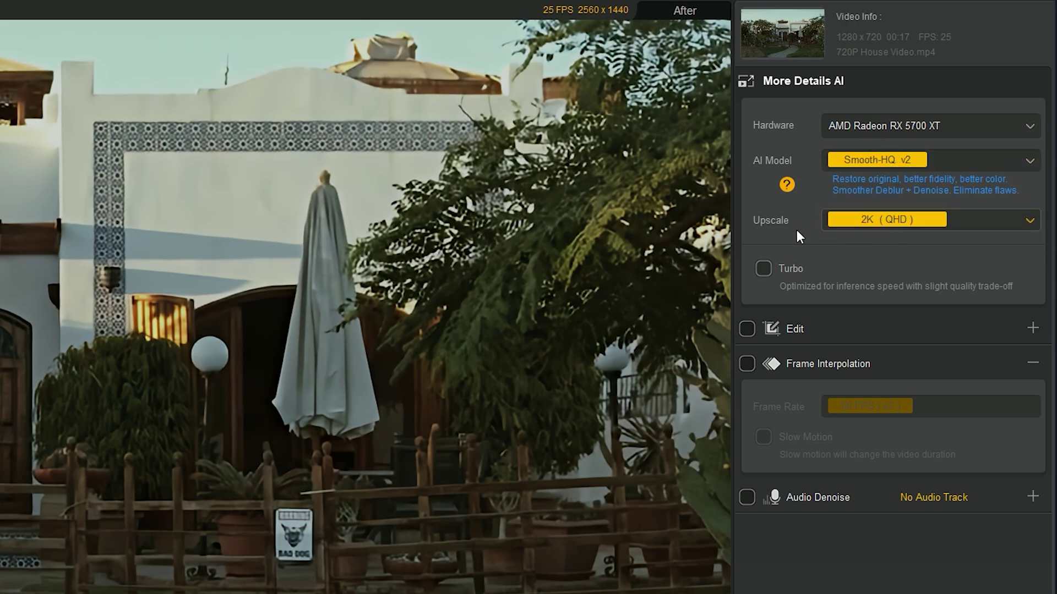
pyautogui.click(870, 220)
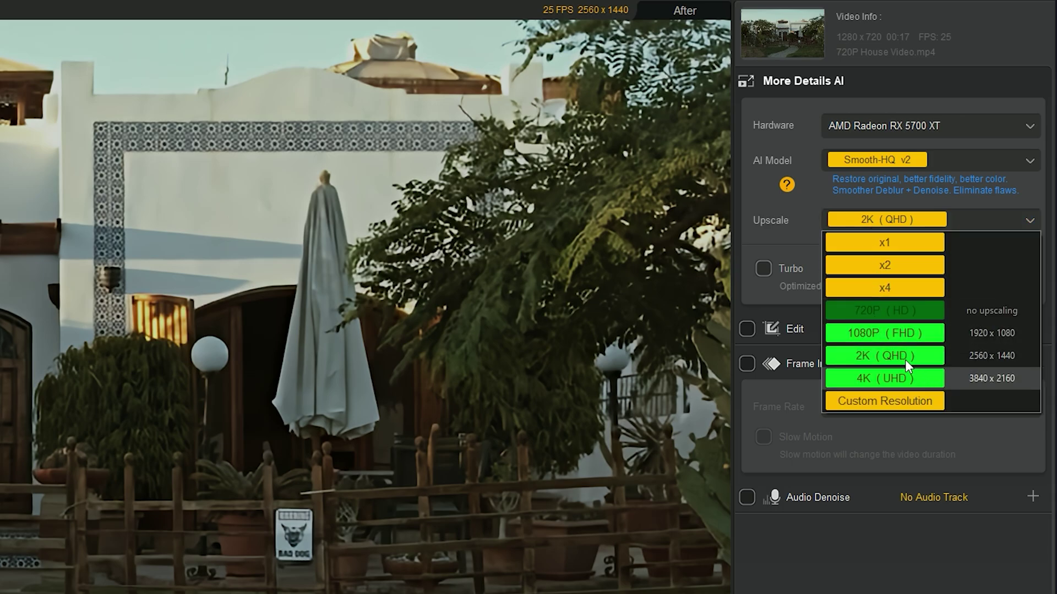
pyautogui.click(888, 357)
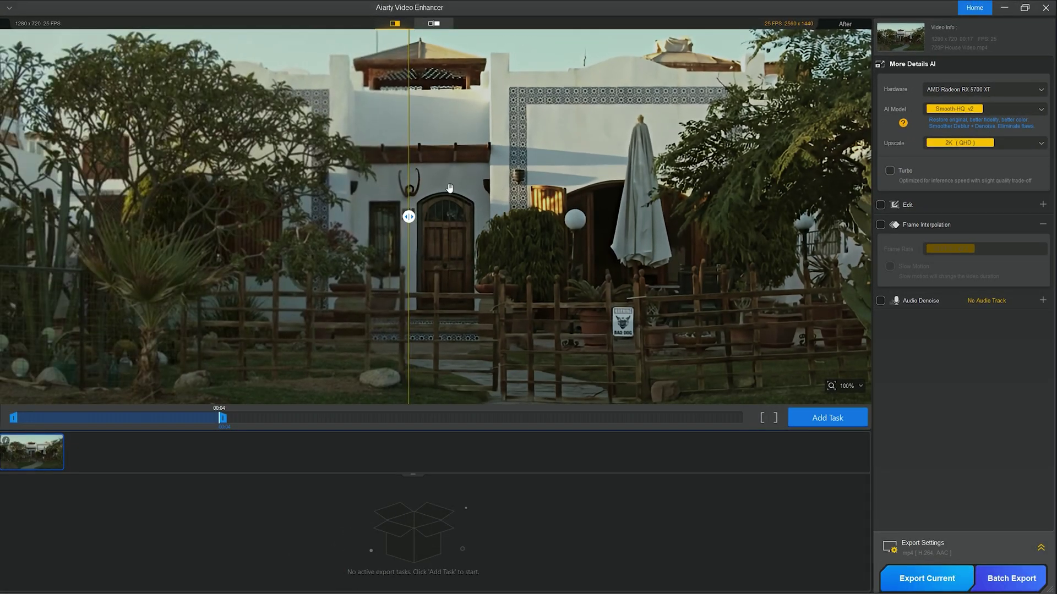
pyautogui.moveTo(411, 217)
pyautogui.mouseDown()
pyautogui.moveTo(448, 217)
pyautogui.moveTo(409, 218)
pyautogui.mouseUp()
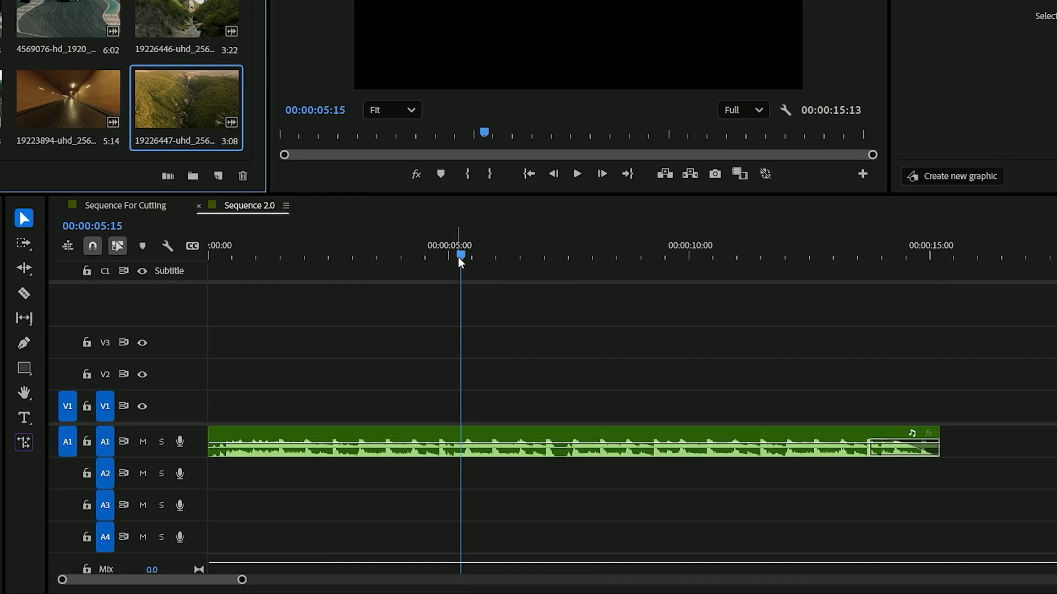
# Step: Return the playhead to 00:00:00:00, play the music and tap M on the beats
pyautogui.moveTo(459, 255); pyautogui.dragTo(185, 284)
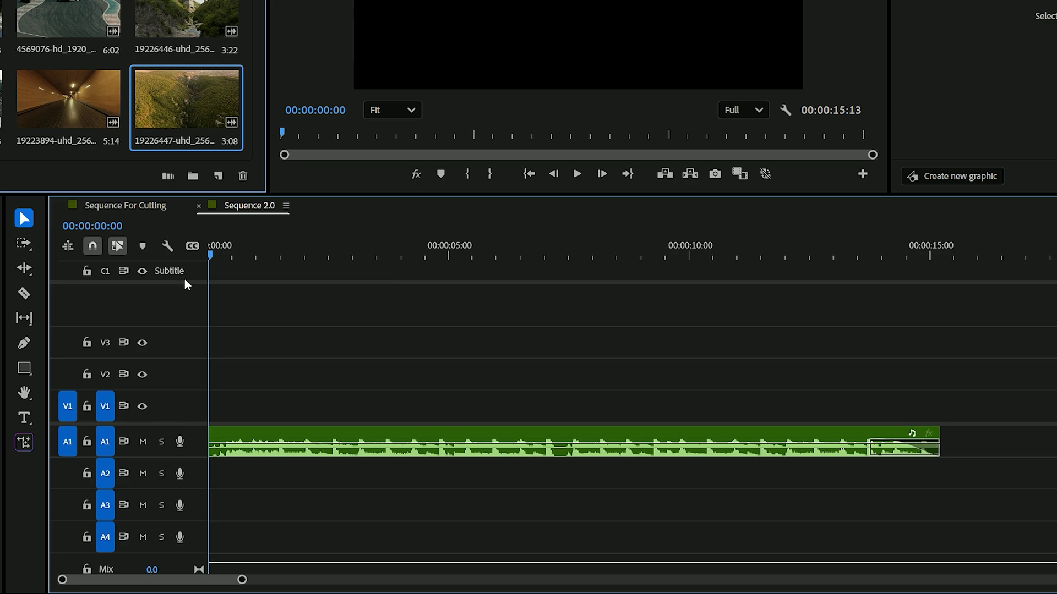
pyautogui.click(576, 178)
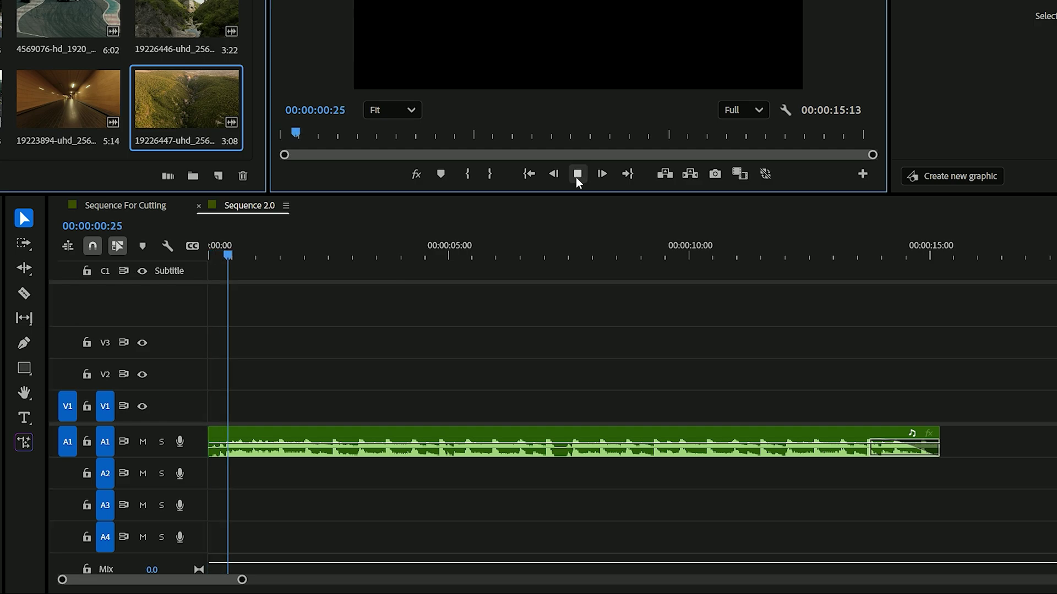
pyautogui.press('m')
pyautogui.press('m')
pyautogui.press('m')
pyautogui.press('m')
pyautogui.press('m')
pyautogui.press('m')
pyautogui.press('m')
pyautogui.press('m')
pyautogui.press('m')
pyautogui.press('m')
pyautogui.press('m')
pyautogui.press('m')
pyautogui.press('m')
pyautogui.press('m')
pyautogui.press('m')
pyautogui.press('m')
pyautogui.press('m')
pyautogui.press('m')
pyautogui.press('m')
pyautogui.press('m')
pyautogui.press('m')
pyautogui.press('m')
pyautogui.press('m')
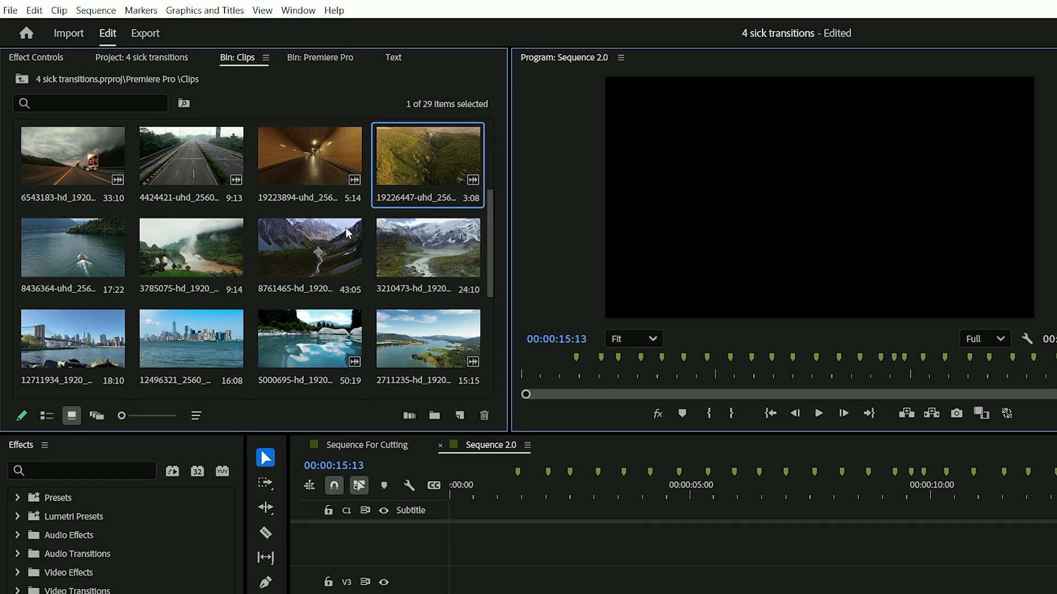
# Step: Set short In/Out ranges on the lake boat, misty river and mountain valley clips
pyautogui.scroll(1, 345, 227)
pyautogui.scroll(1, 345, 227)
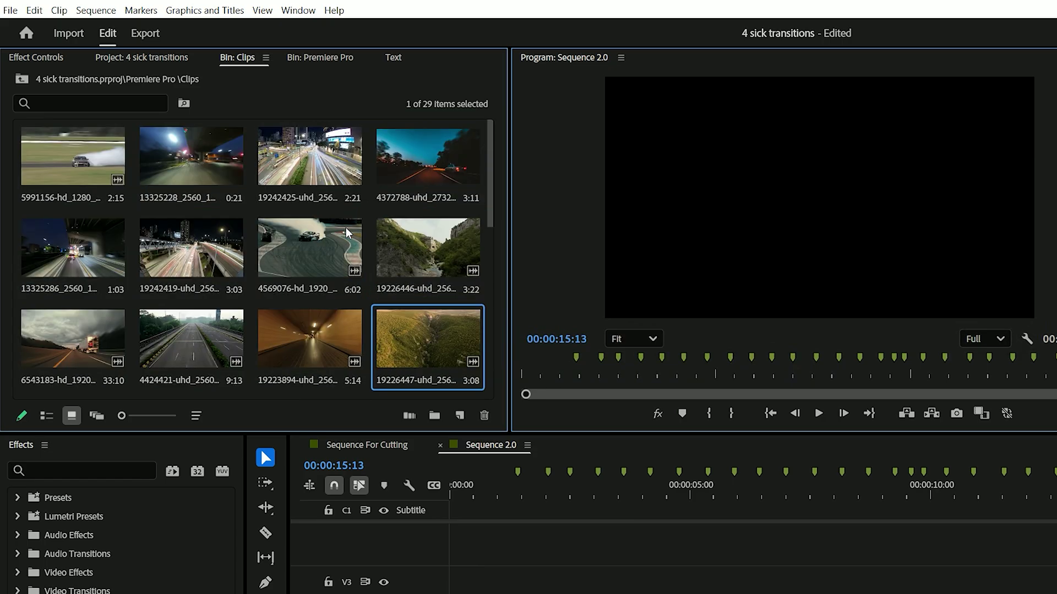
pyautogui.scroll(-1, 346, 227)
pyautogui.scroll(-1, 344, 226)
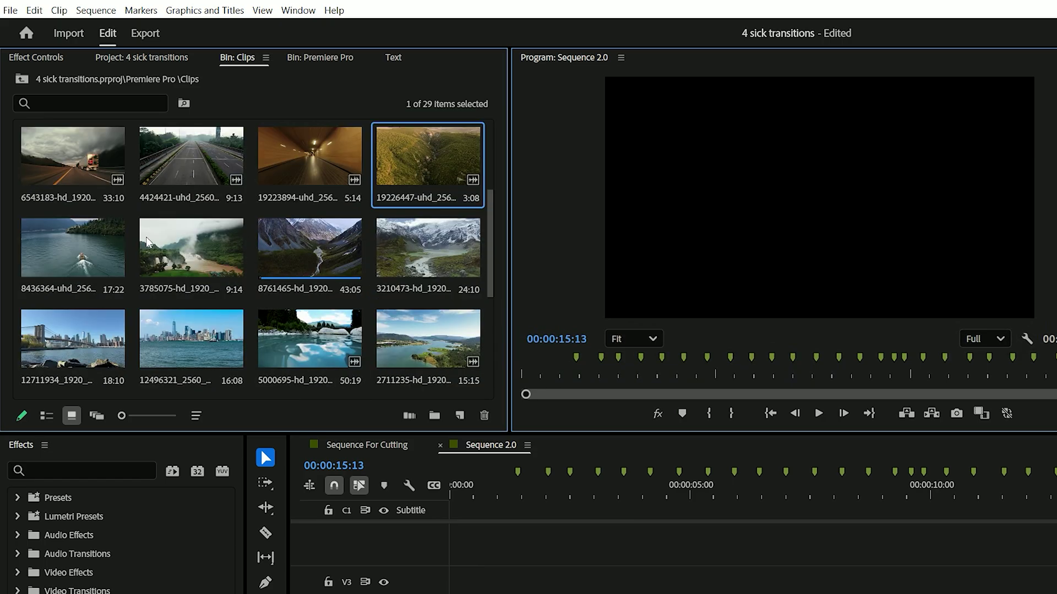
pyautogui.click(35, 259)
pyautogui.press('i')
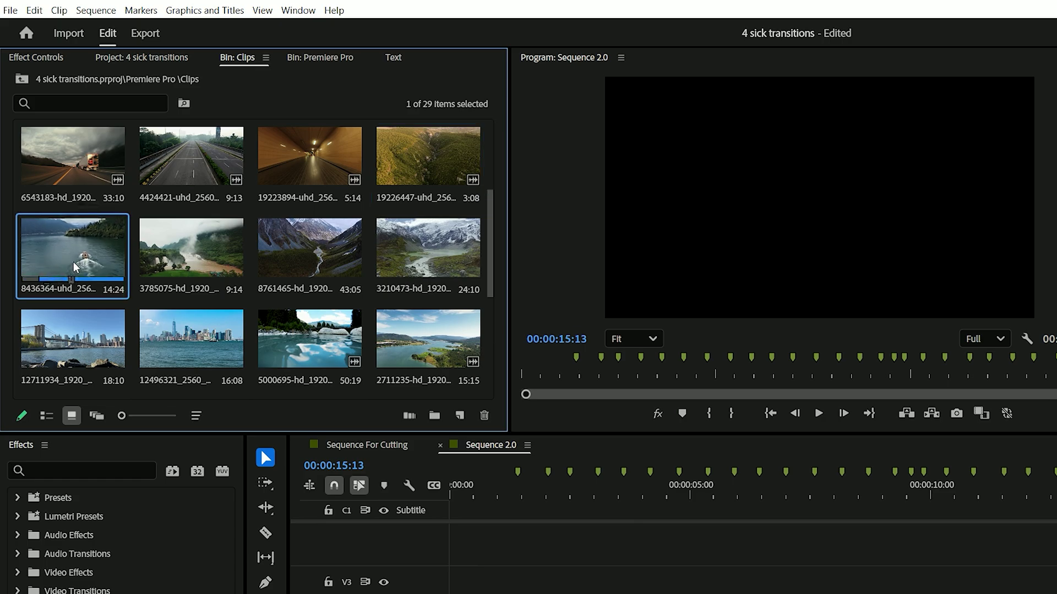
pyautogui.press('o')
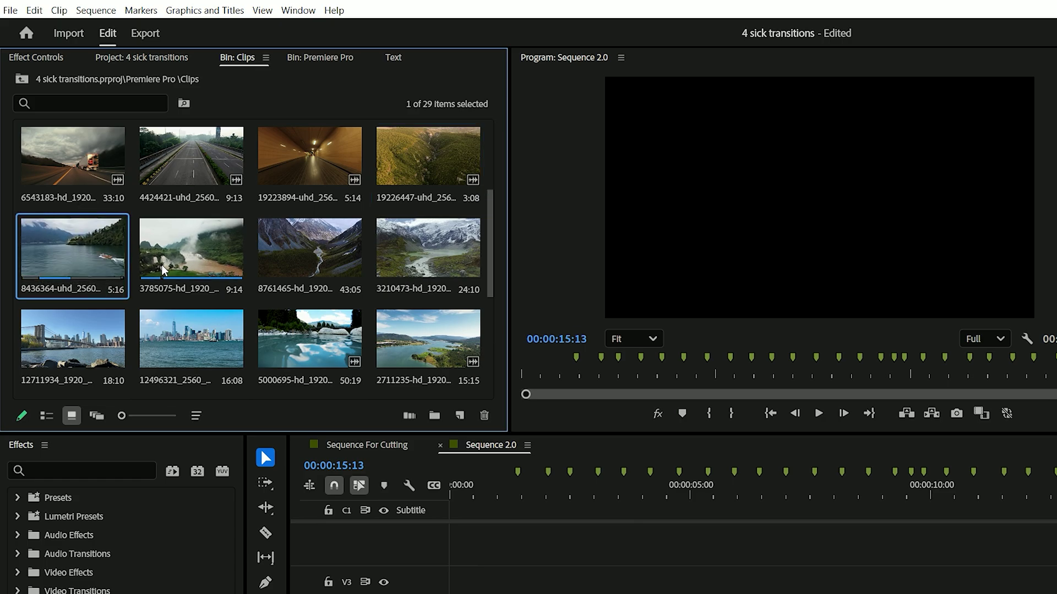
pyautogui.press('i')
pyautogui.press('o')
pyautogui.press('i')
pyautogui.press('o')
# Step: Mark In/Out ranges on the remaining bin clips, then select all 29 clips
pyautogui.press('i')
pyautogui.press('o')
pyautogui.press('i')
pyautogui.press('o')
pyautogui.press('i')
pyautogui.press('o')
pyautogui.scroll(-3, 451, 276)
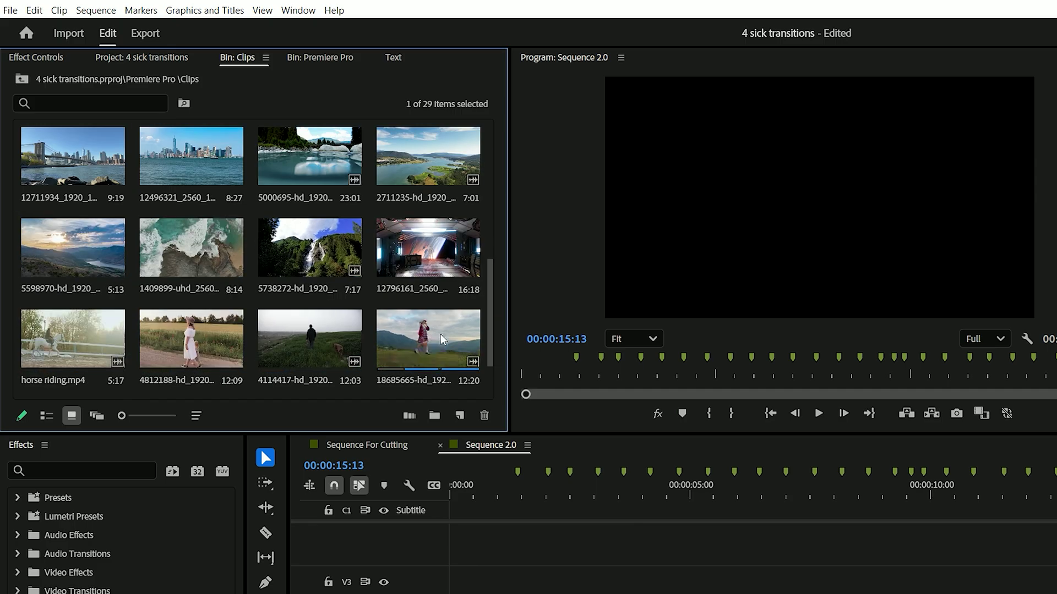
pyautogui.scroll(3, 66, 332)
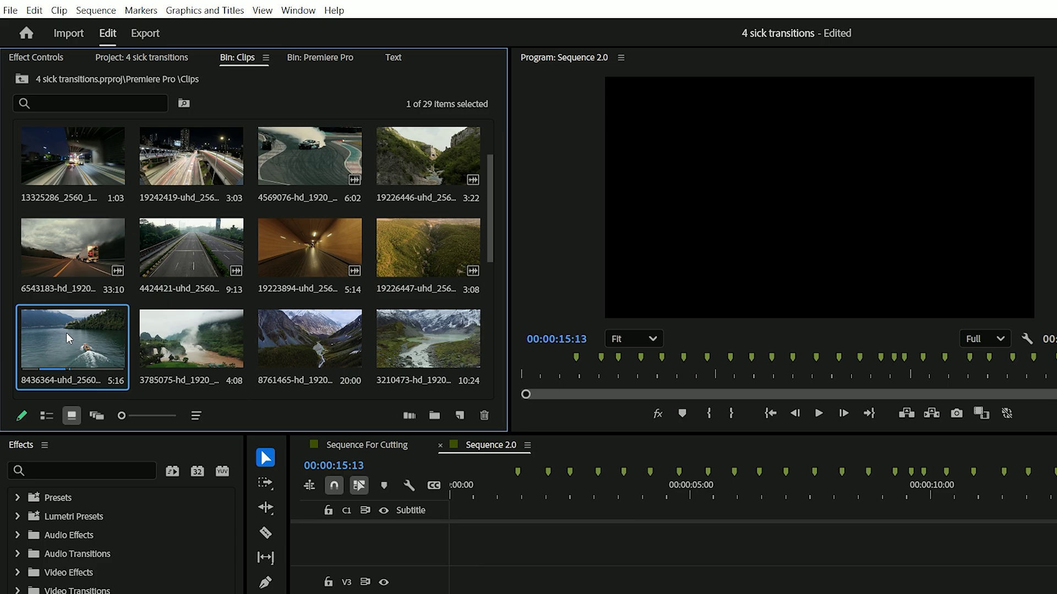
pyautogui.hotkey('ctrl', 'a')
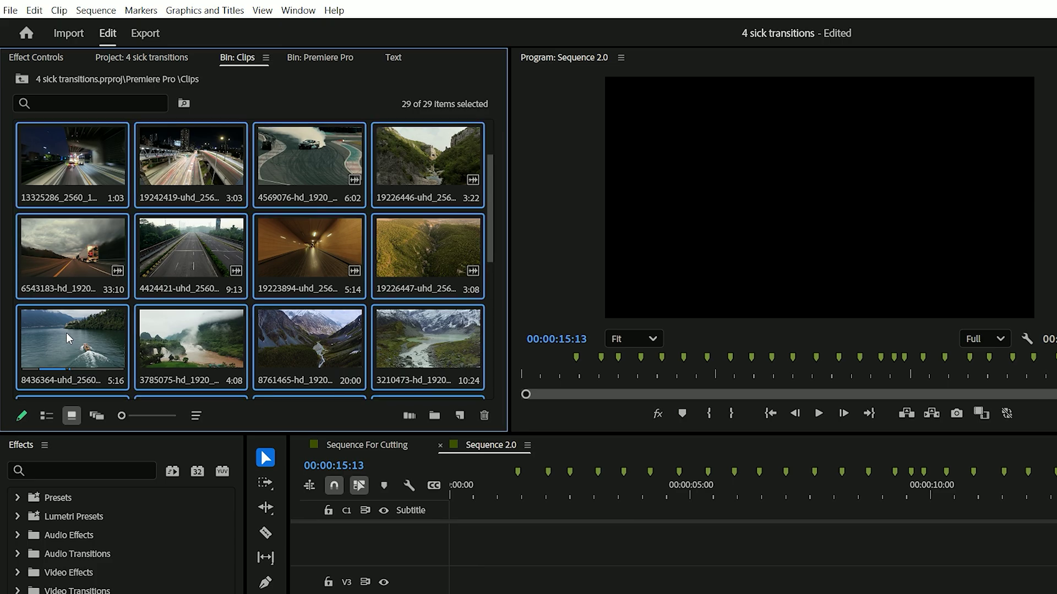
# Step: Automate the clips into Sequence 2.0 in Sort Order at Unnumbered Markers, then play it back
pyautogui.click(407, 415)
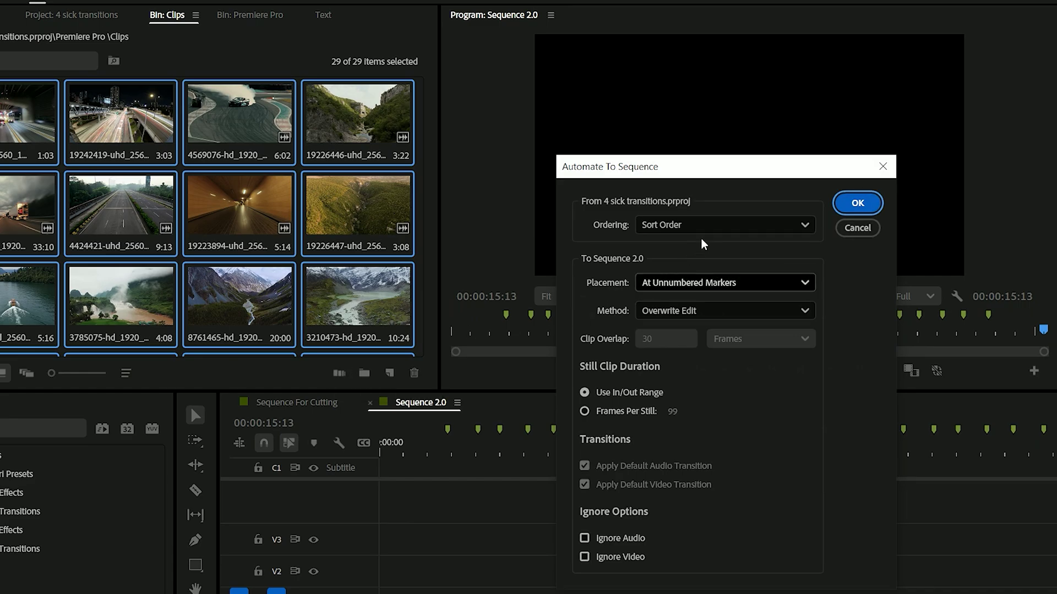
pyautogui.click(720, 226)
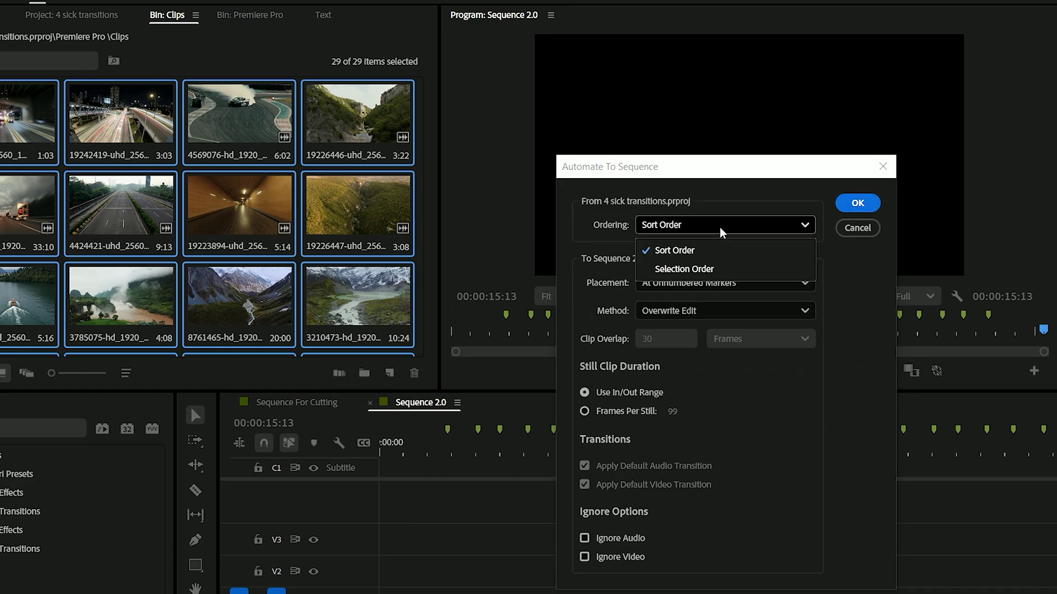
pyautogui.click(686, 253)
pyautogui.click(686, 282)
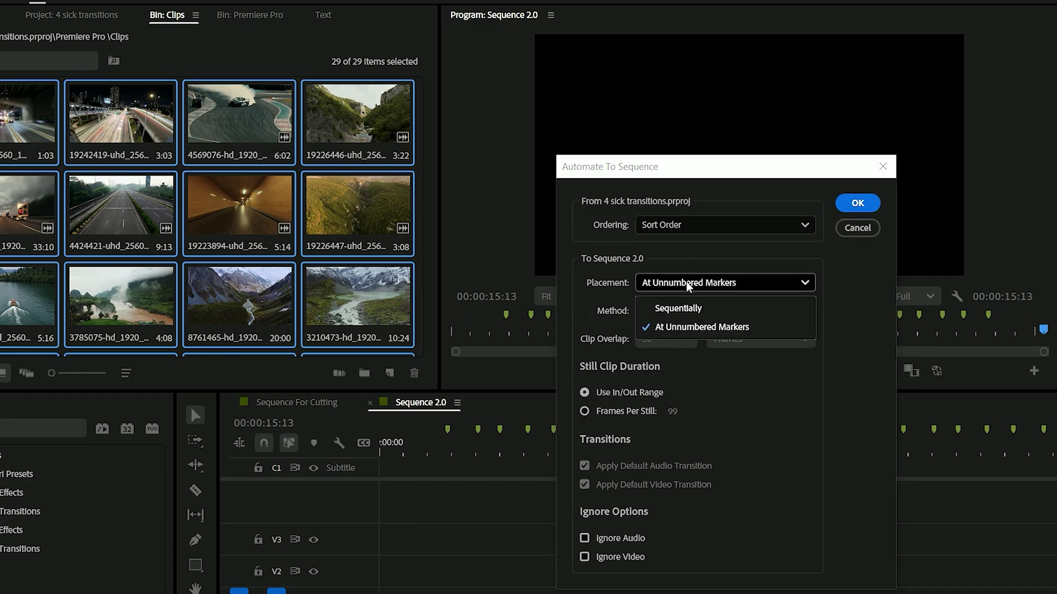
pyautogui.click(761, 325)
pyautogui.click(858, 204)
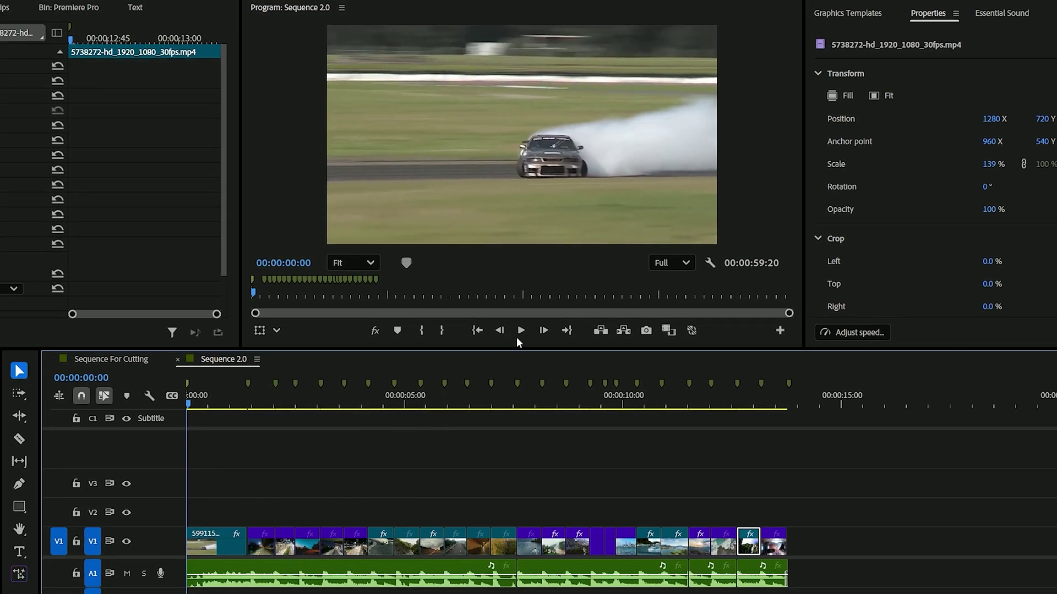
pyautogui.click(517, 336)
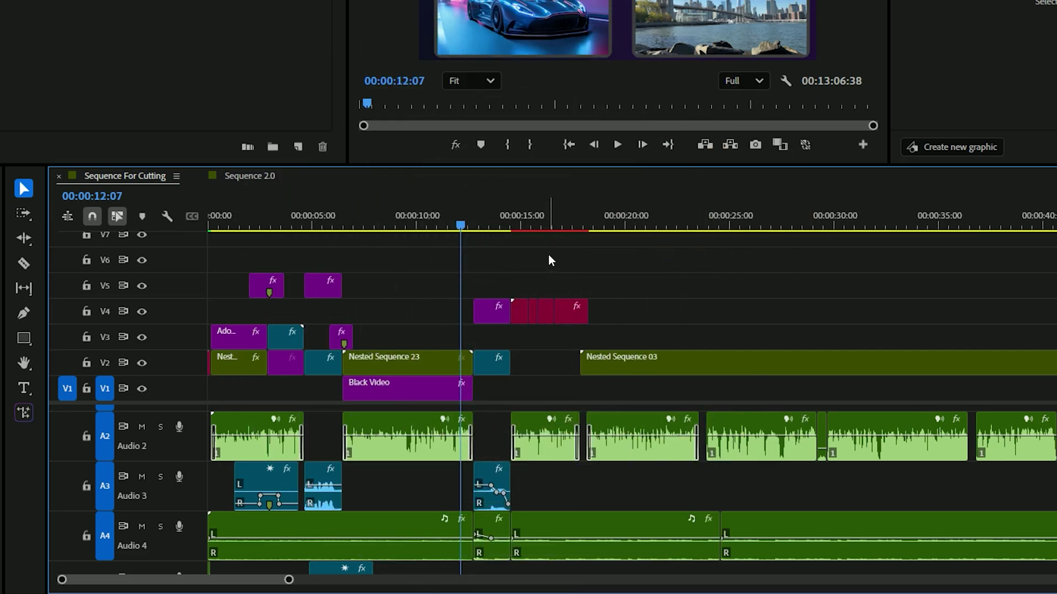
# Step: Add a marker, stretch it into a duration range and name it Intro
pyautogui.press('m')
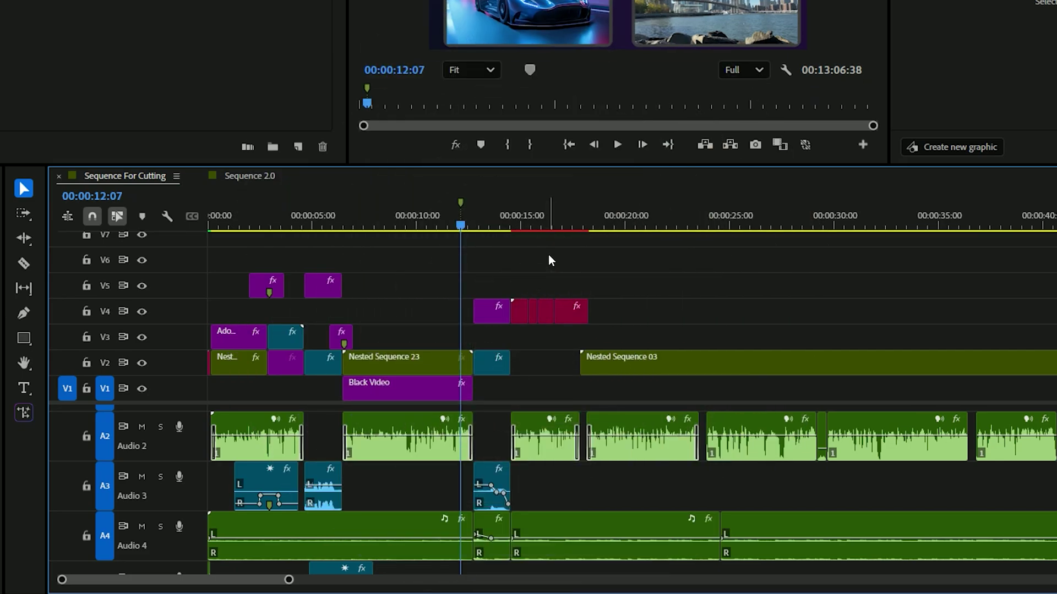
pyautogui.click(461, 203)
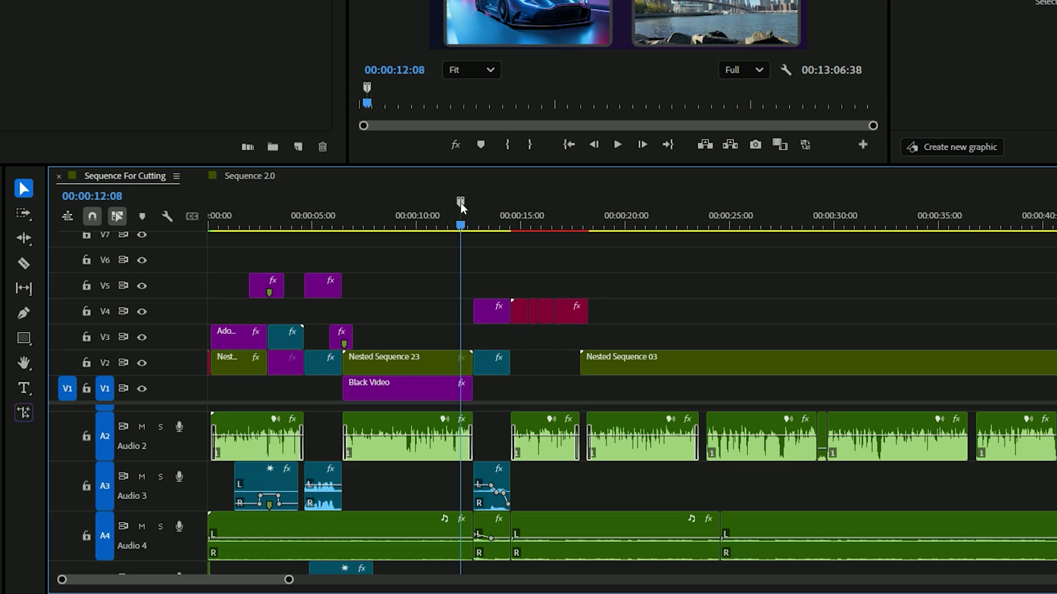
pyautogui.moveTo(458, 202)
pyautogui.mouseDown()
pyautogui.moveTo(209, 216)
pyautogui.moveTo(590, 201)
pyautogui.mouseUp()
pyautogui.doubleClick(550, 203)
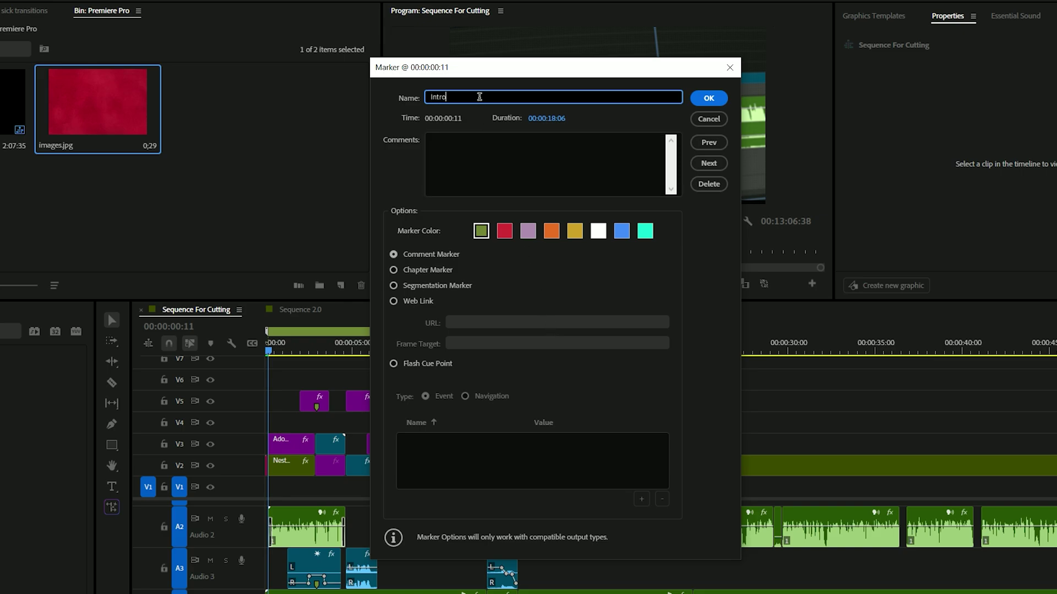
pyautogui.click(709, 98)
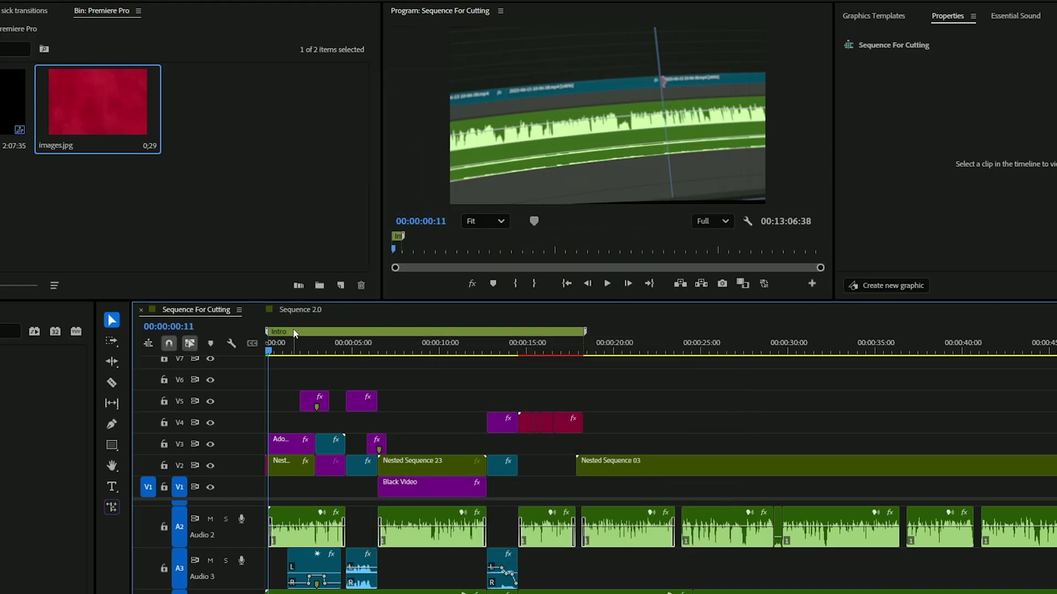
pyautogui.moveTo(300, 334)
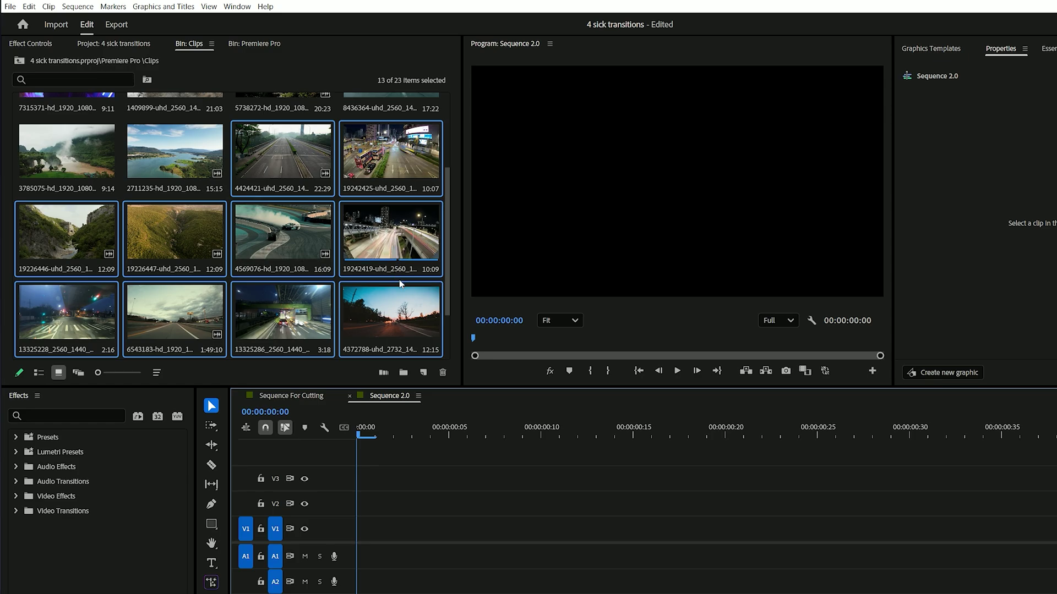
# Step: Create Sequence 05 in the bin, fill it with the selected clips, and save the project
pyautogui.scroll(-2, 398, 280)
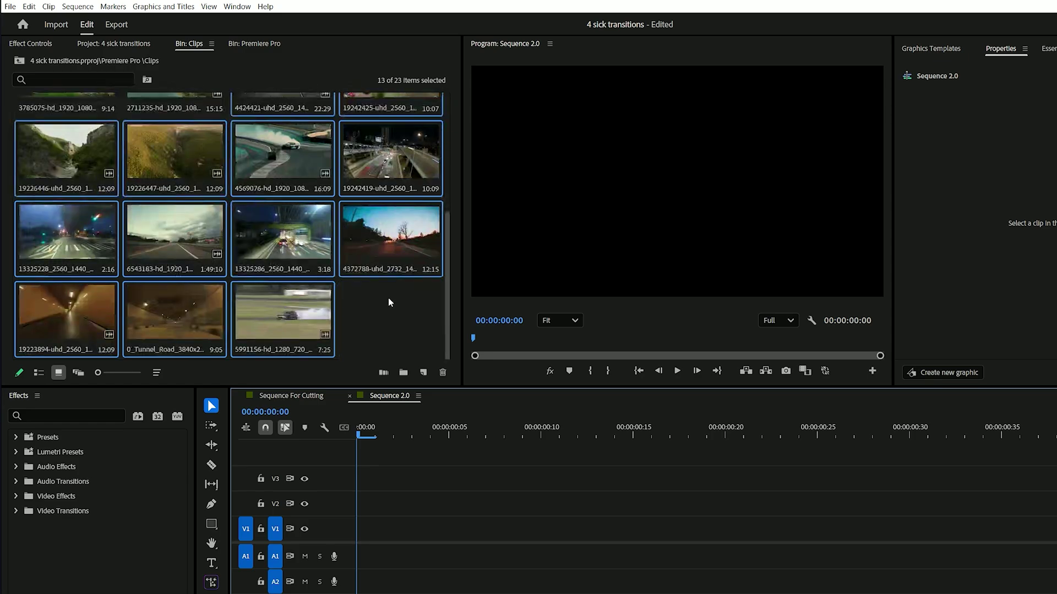
pyautogui.click(385, 298)
pyautogui.rightClick(385, 299)
pyautogui.moveTo(425, 344)
pyautogui.click(530, 345)
pyautogui.click(777, 561)
pyautogui.keyDown('ctrl'); pyautogui.click(408, 328); pyautogui.keyUp('ctrl')
pyautogui.moveTo(283, 242); pyautogui.dragTo(419, 534)
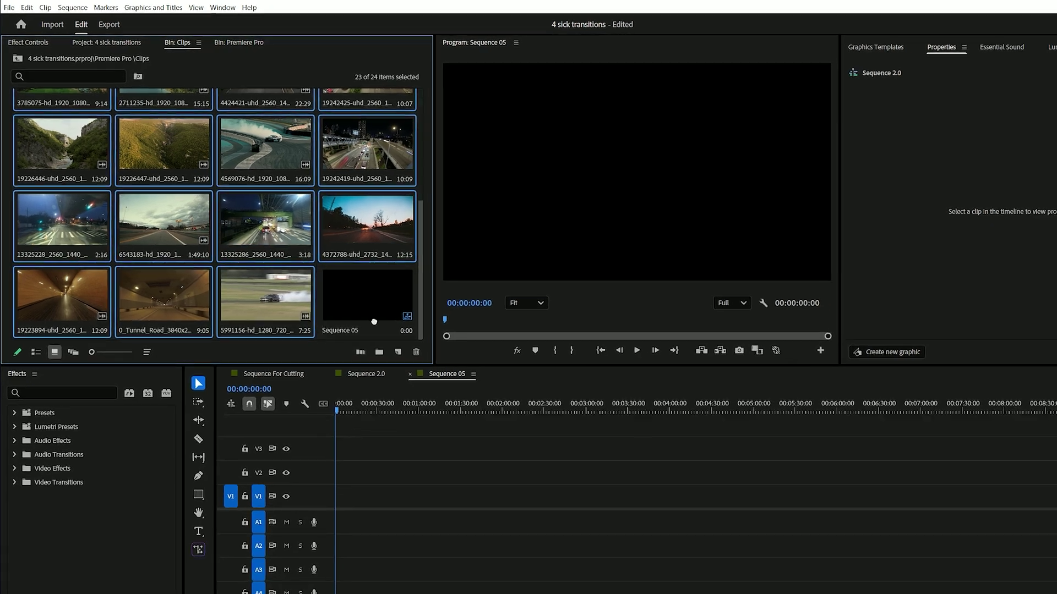
pyautogui.hotkey('ctrl', 's')
# Step: Dock the Sequence 05 timeline above the other sequences and resize both panels
pyautogui.moveTo(429, 383); pyautogui.dragTo(437, 404)
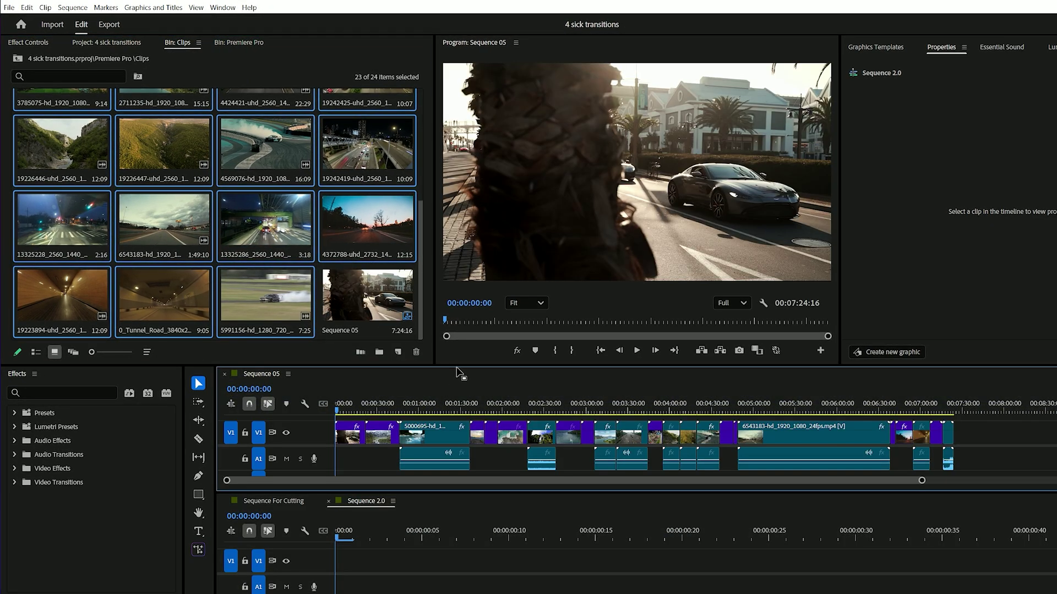
pyautogui.moveTo(455, 366); pyautogui.dragTo(466, 316)
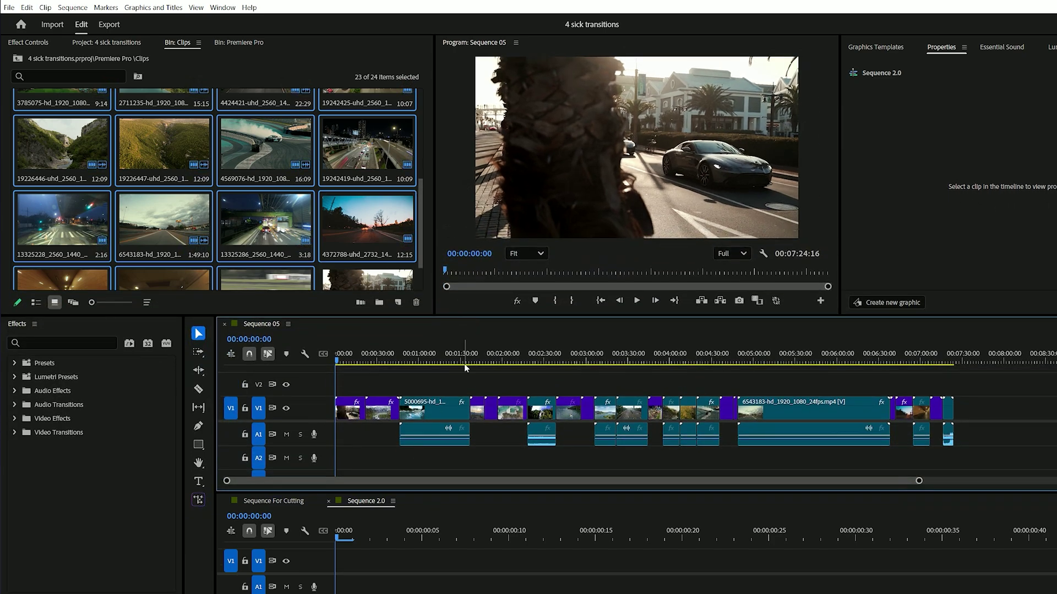
pyautogui.moveTo(455, 491); pyautogui.dragTo(457, 467)
pyautogui.moveTo(526, 317); pyautogui.dragTo(534, 271)
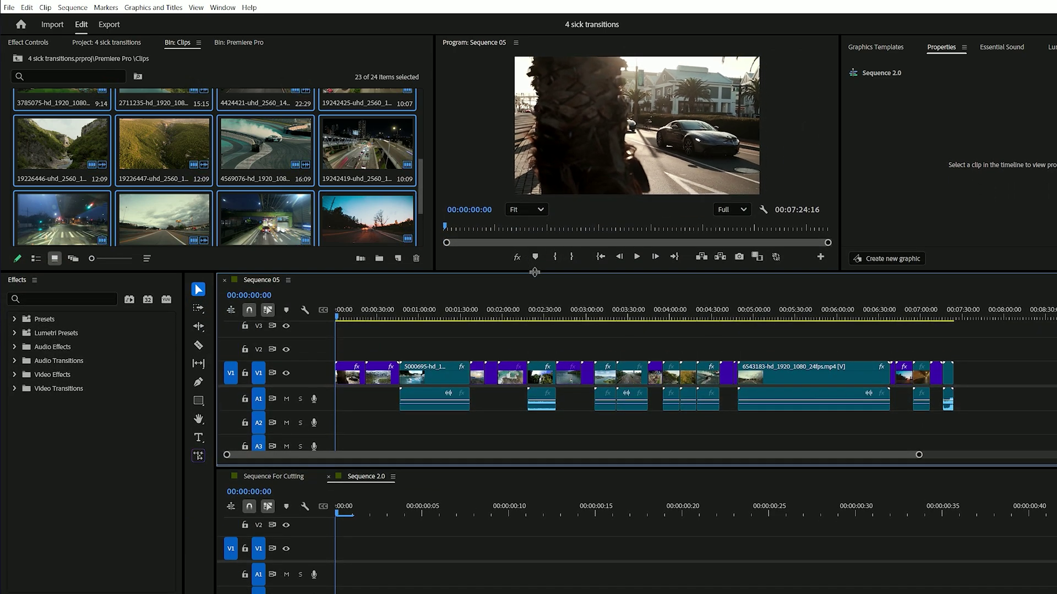
pyautogui.moveTo(493, 466); pyautogui.dragTo(493, 447)
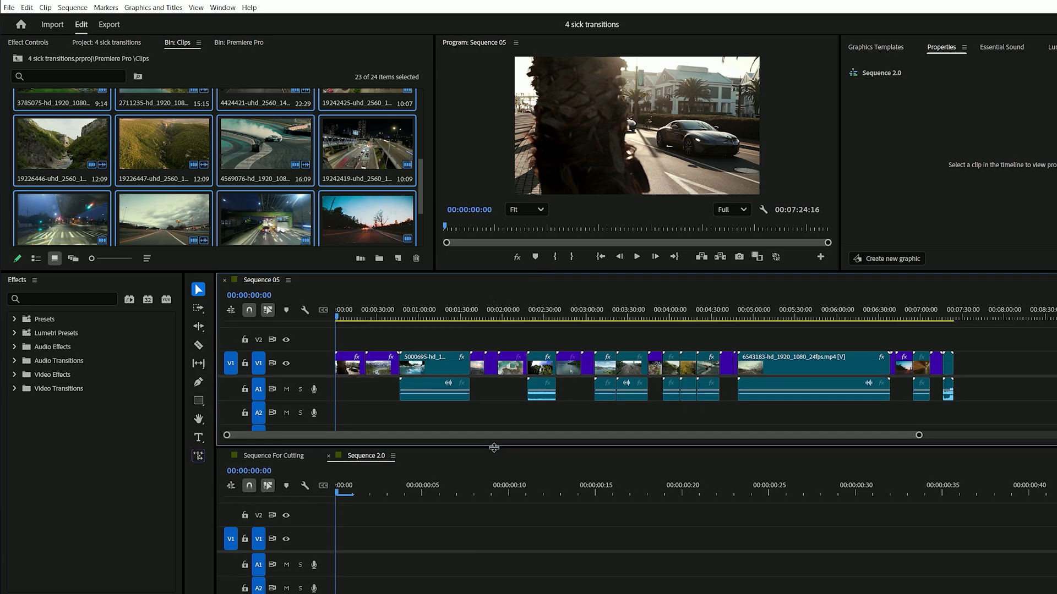
# Step: Copy the first three Sequence 05 clips, ending with 3210473, into Sequence 2.0
pyautogui.click(350, 366)
pyautogui.moveTo(350, 366); pyautogui.dragTo(348, 536)
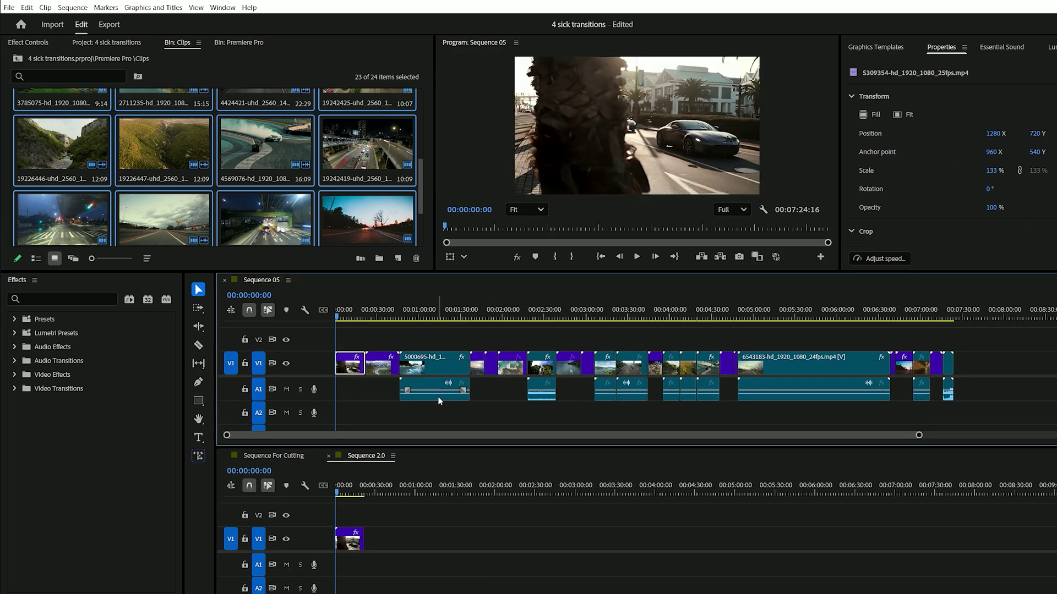
pyautogui.click(440, 368)
pyautogui.moveTo(512, 366); pyautogui.dragTo(377, 539)
pyautogui.moveTo(477, 370); pyautogui.dragTo(432, 542)
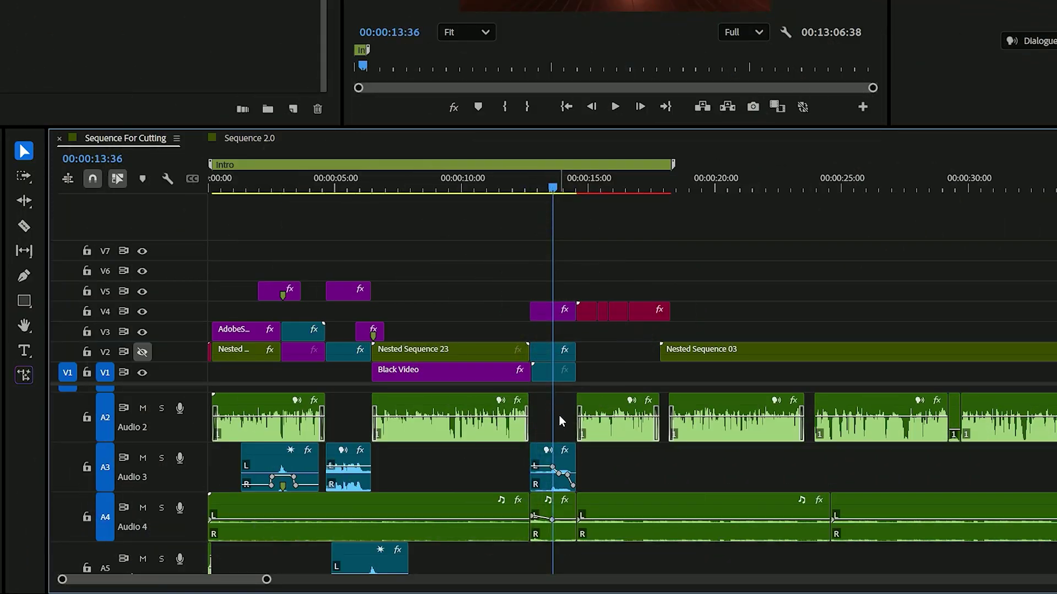
# Step: Drop the tunnel clip's audio from the Source Monitor onto A2, then scrub to verify it
pyautogui.moveTo(581, 429)
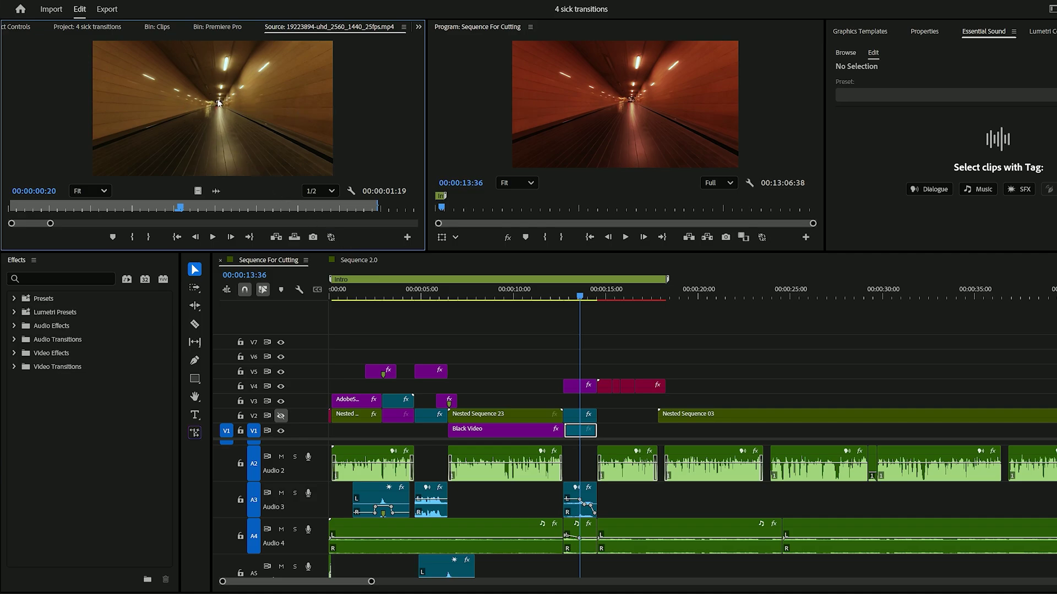
pyautogui.moveTo(52, 226)
pyautogui.mouseDown()
pyautogui.moveTo(15, 226)
pyautogui.moveTo(32, 226)
pyautogui.mouseUp()
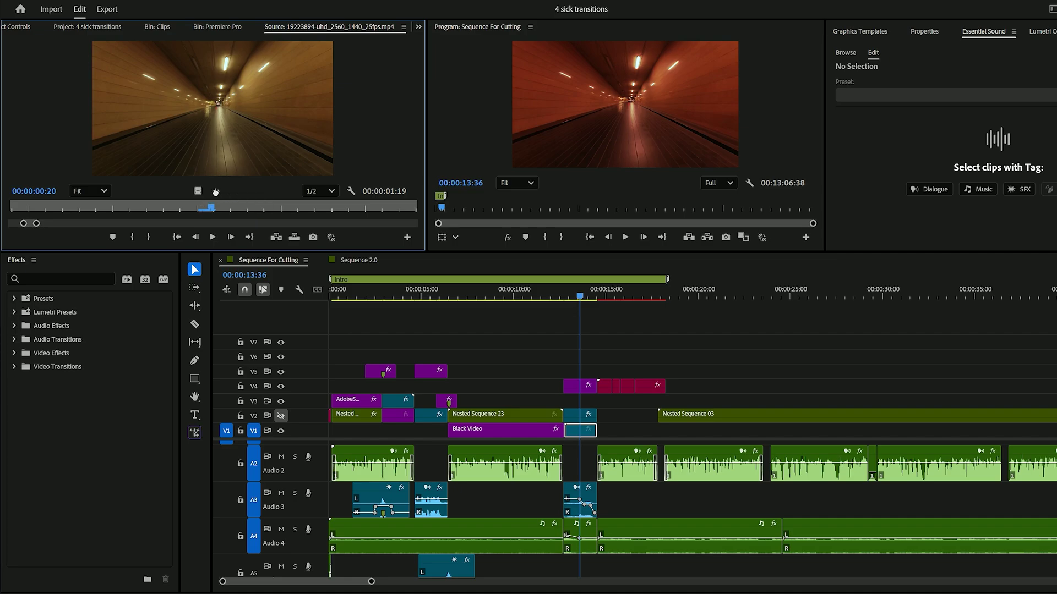
pyautogui.moveTo(334, 296); pyautogui.dragTo(570, 463)
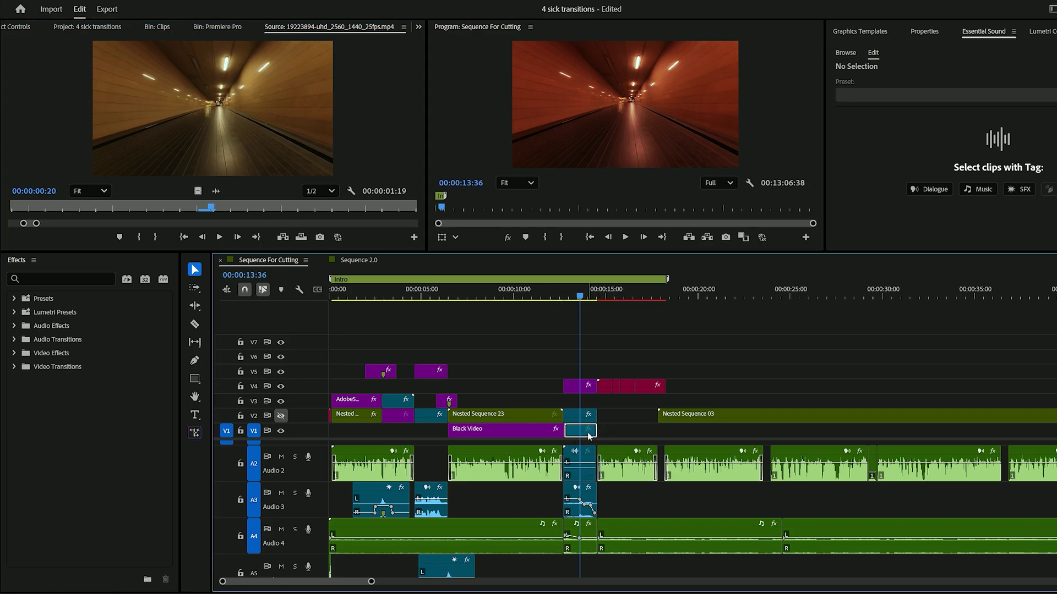
pyautogui.click(577, 298)
pyautogui.moveTo(578, 297); pyautogui.dragTo(579, 299)
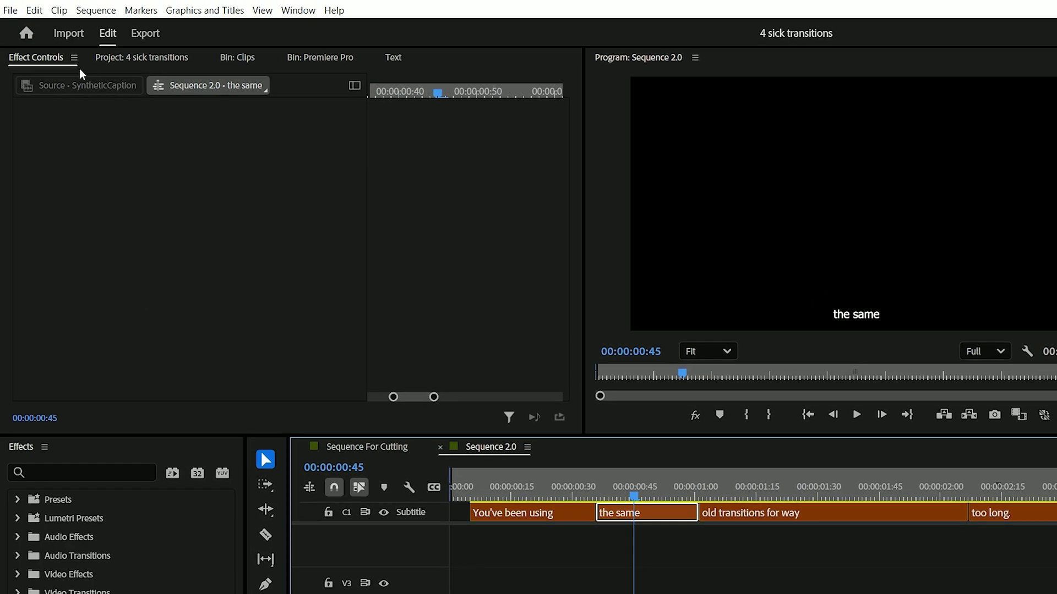
# Step: Marquee-select all six caption clips on Sequence 2.0's C1 subtitle track
pyautogui.click(65, 63)
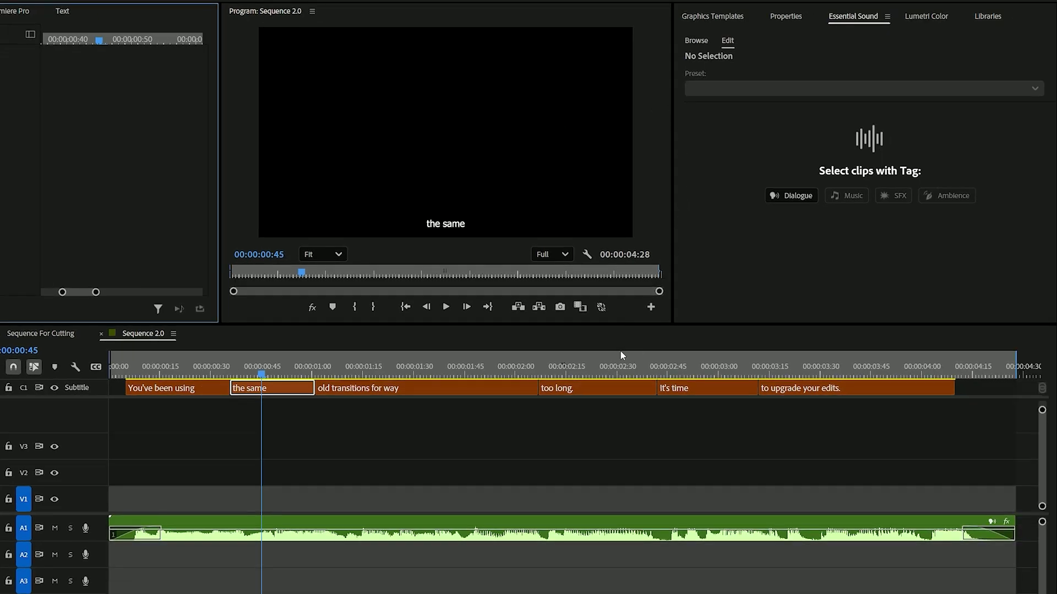
pyautogui.moveTo(993, 426); pyautogui.dragTo(164, 385)
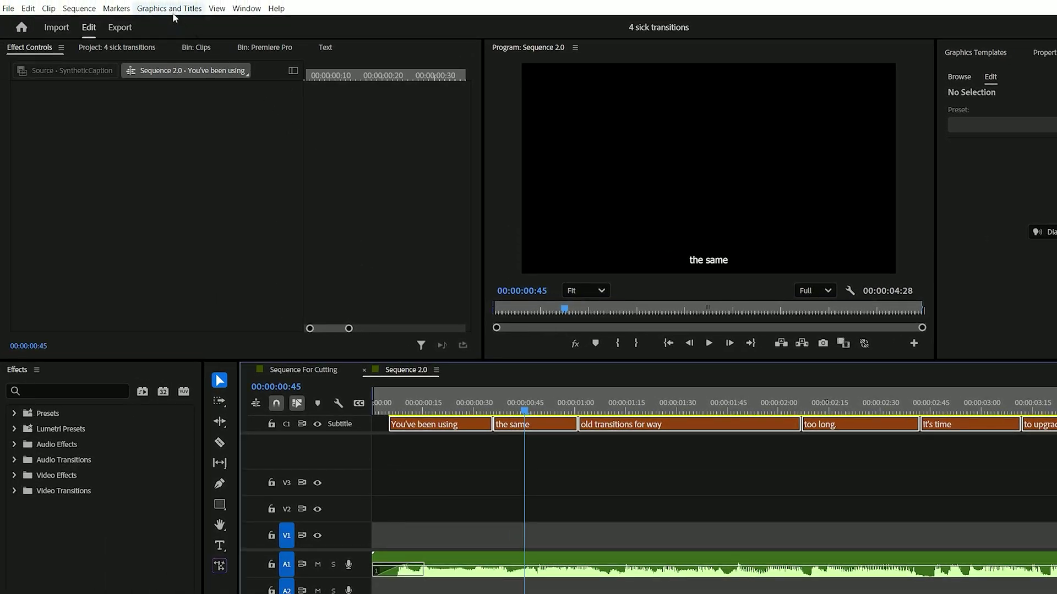
# Step: Upgrade the captions to graphics on V3 and enlarge the 'You've been using' title to 135%
pyautogui.click(170, 9)
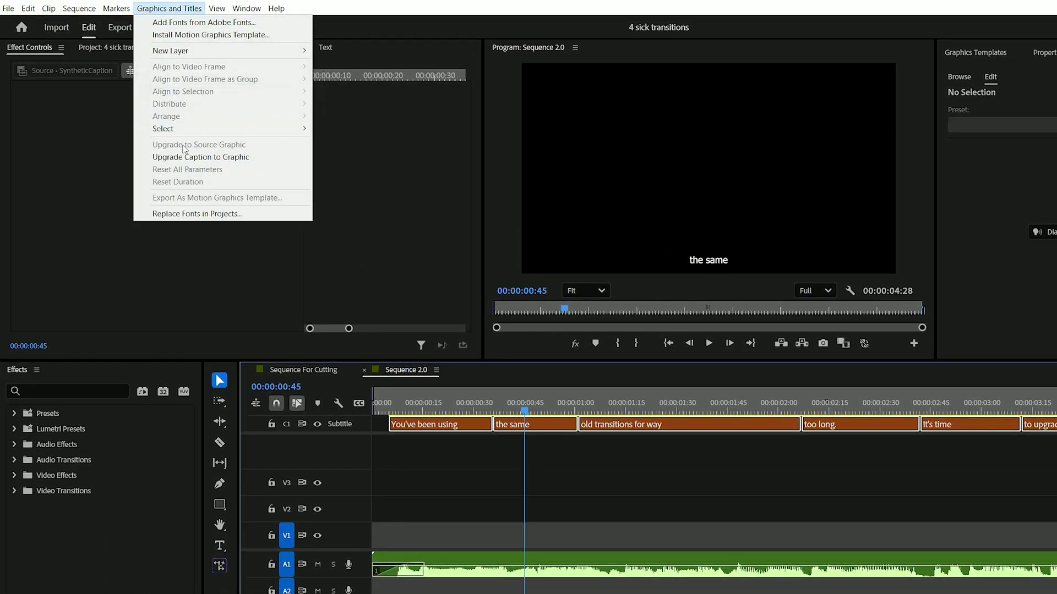
pyautogui.click(201, 156)
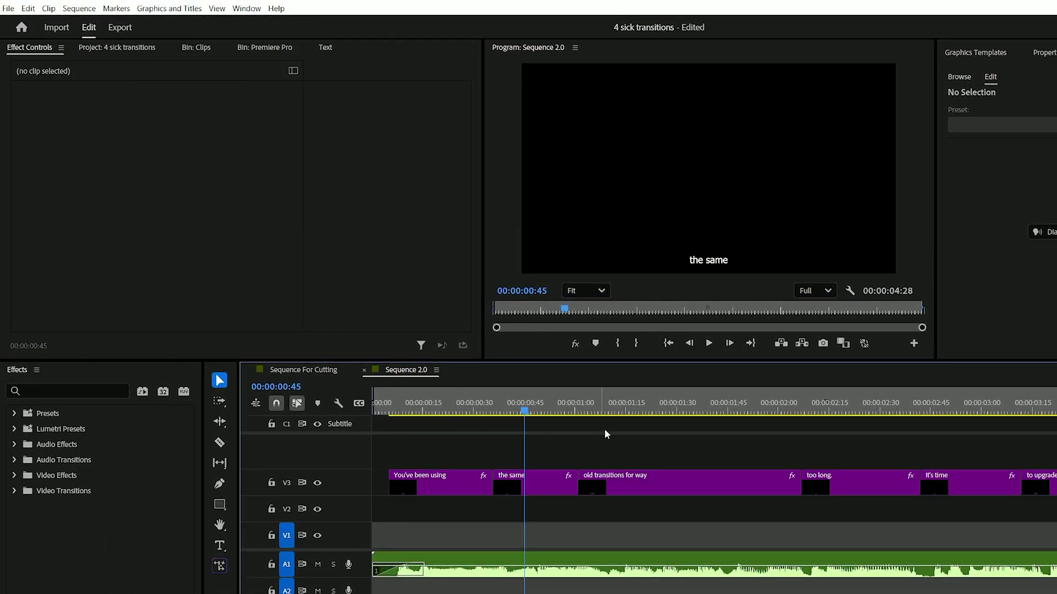
pyautogui.click(460, 410)
pyautogui.click(443, 477)
pyautogui.moveTo(196, 116)
pyautogui.mouseDown()
pyautogui.moveTo(161, 129)
pyautogui.moveTo(191, 115)
pyautogui.mouseUp()
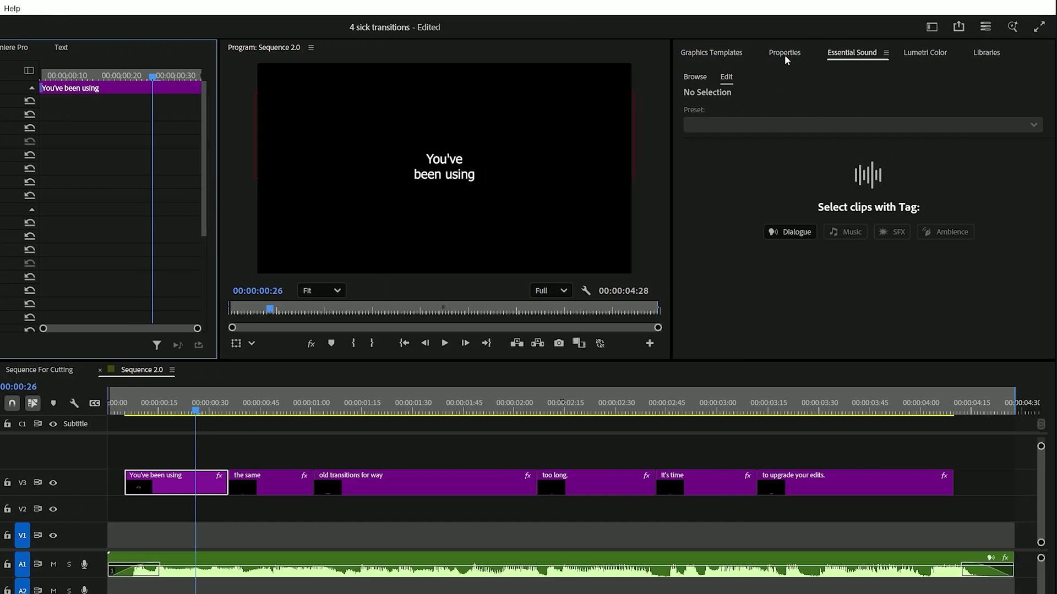
pyautogui.click(1051, 53)
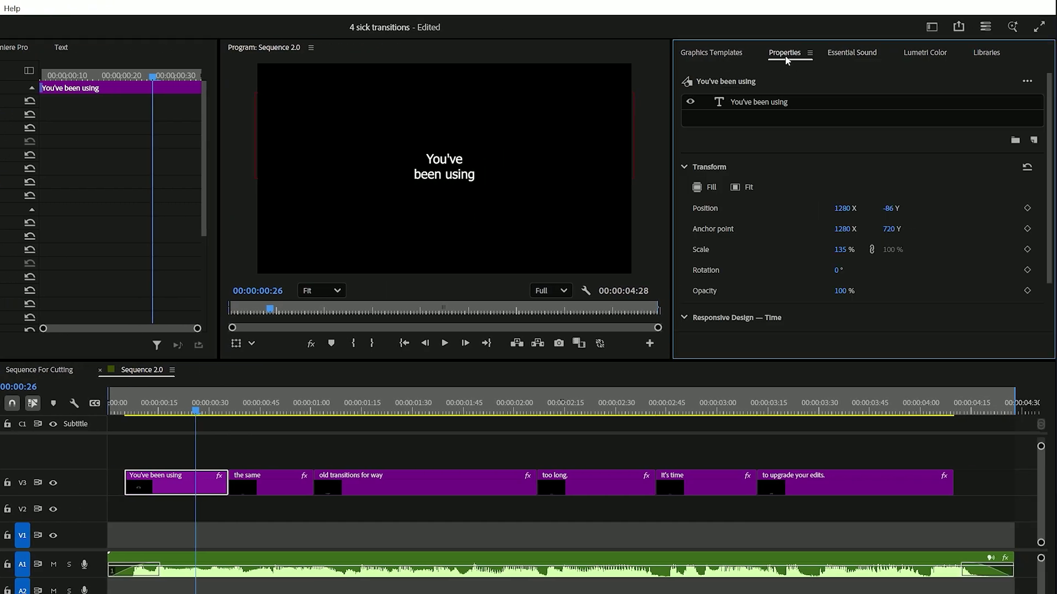
pyautogui.click(797, 103)
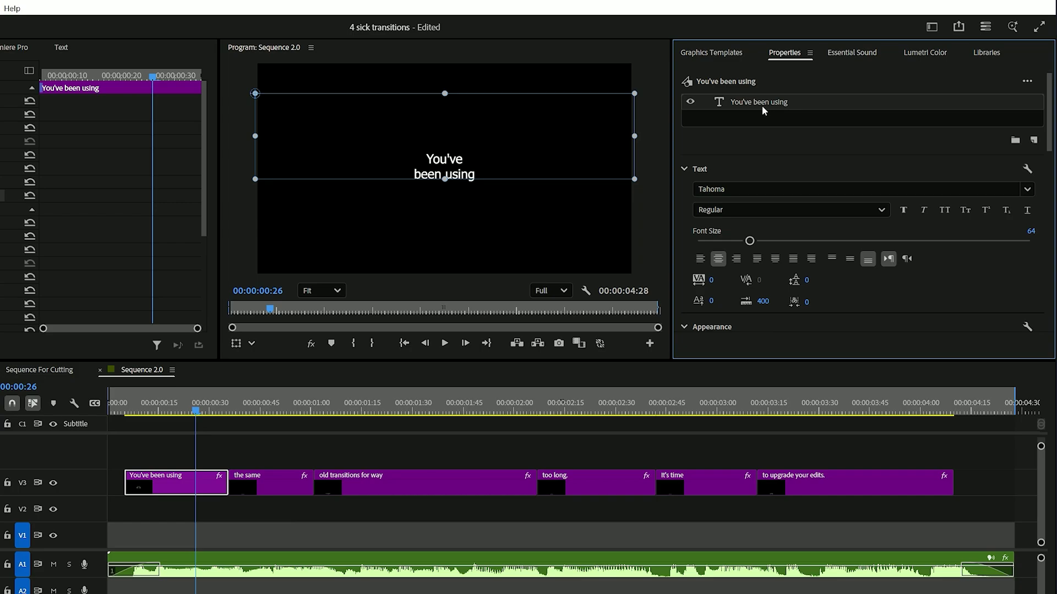